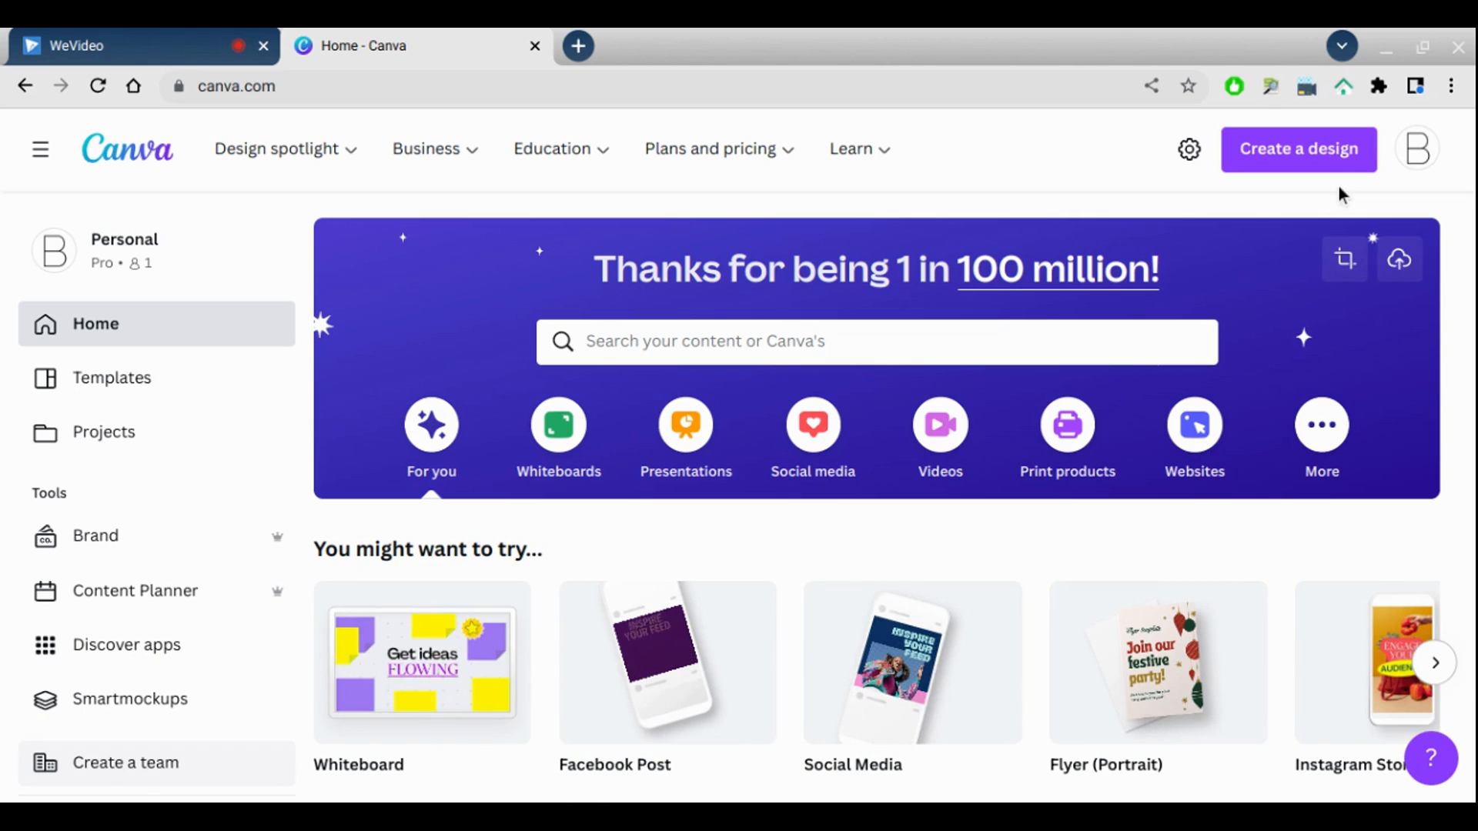
Step: Find the Social Media design type and create a new blank design from it
left_click(1318, 154)
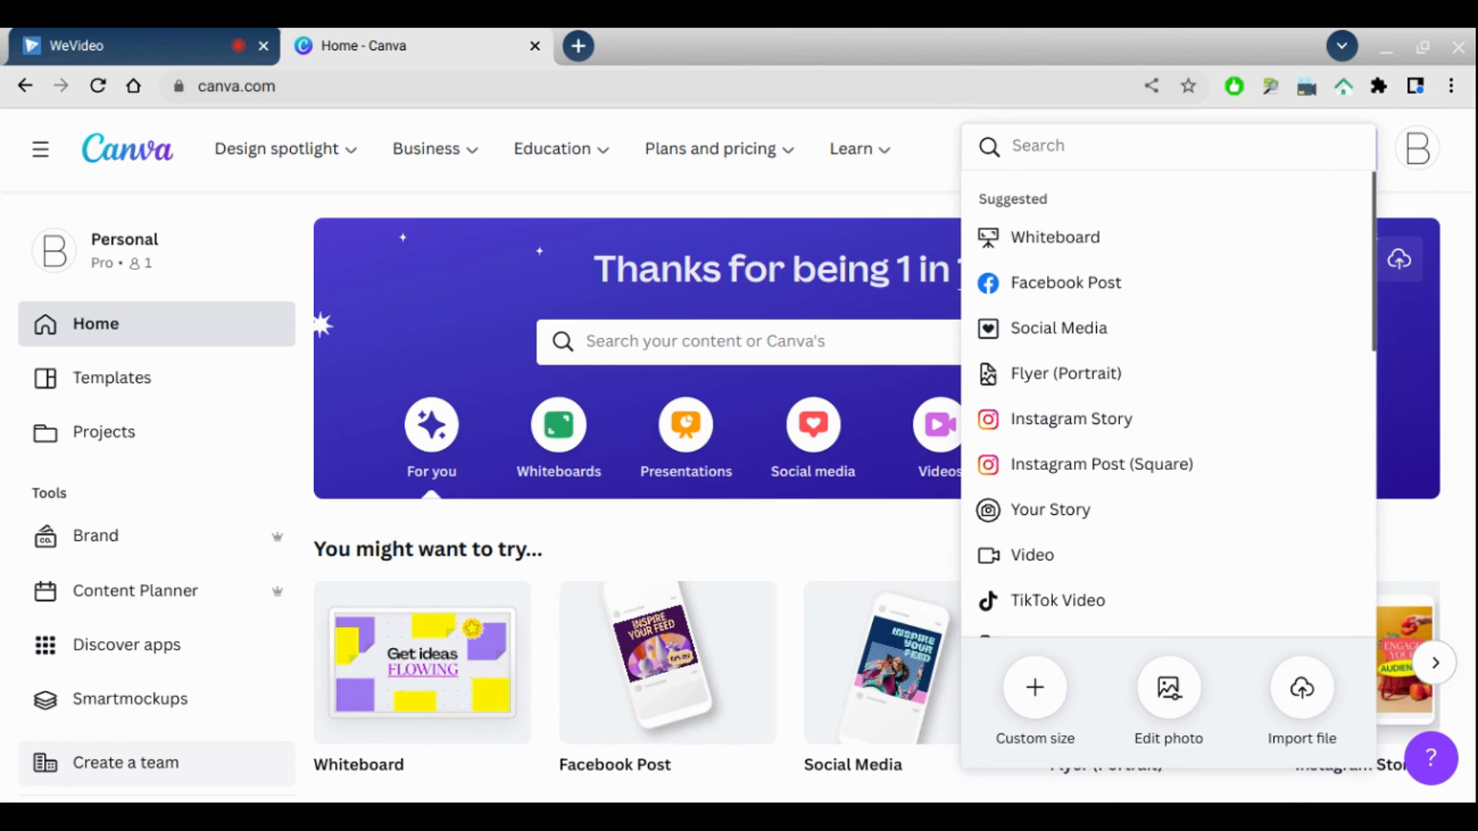
type("social media")
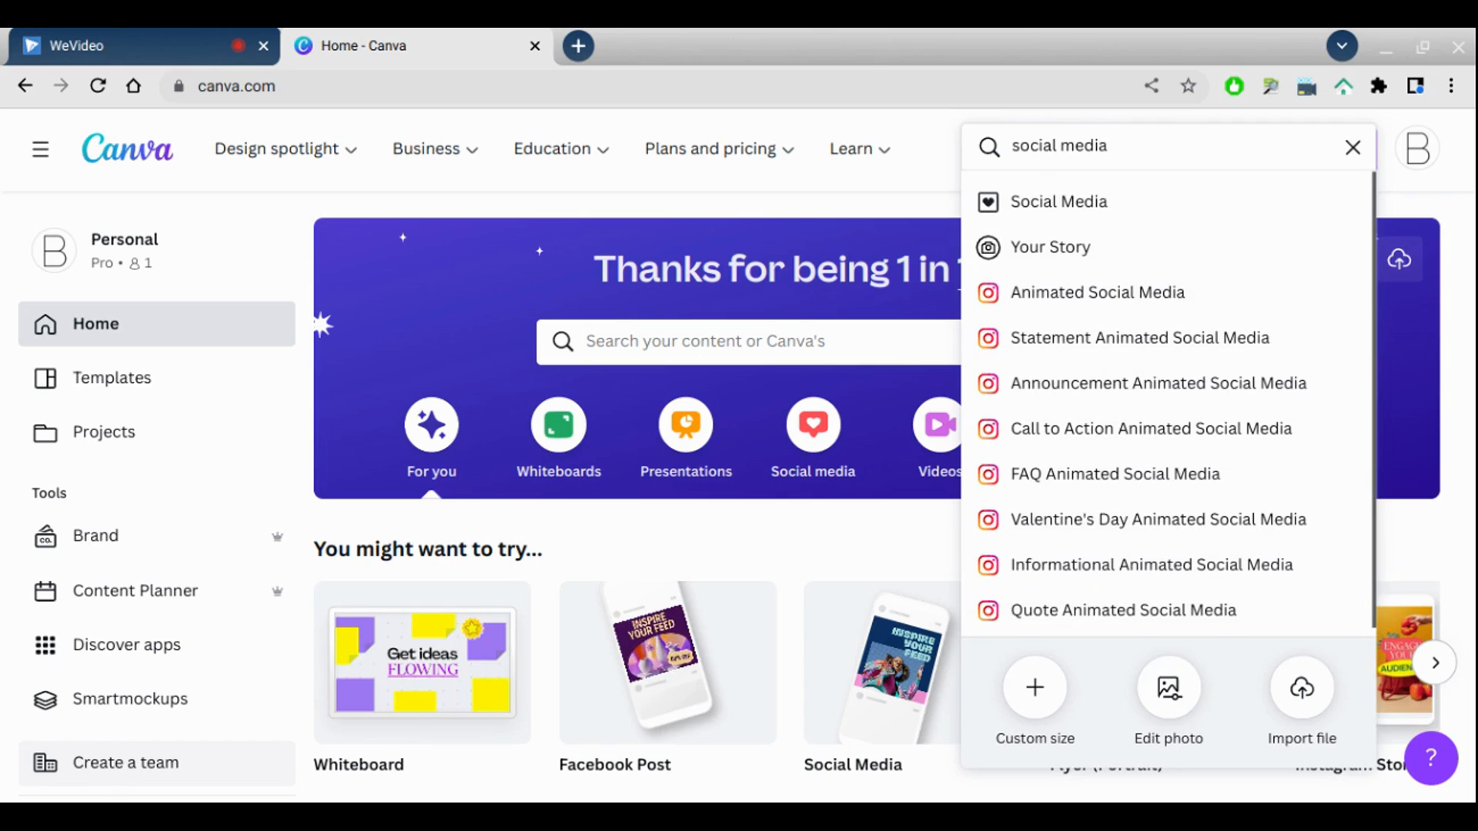
left_click(1219, 216)
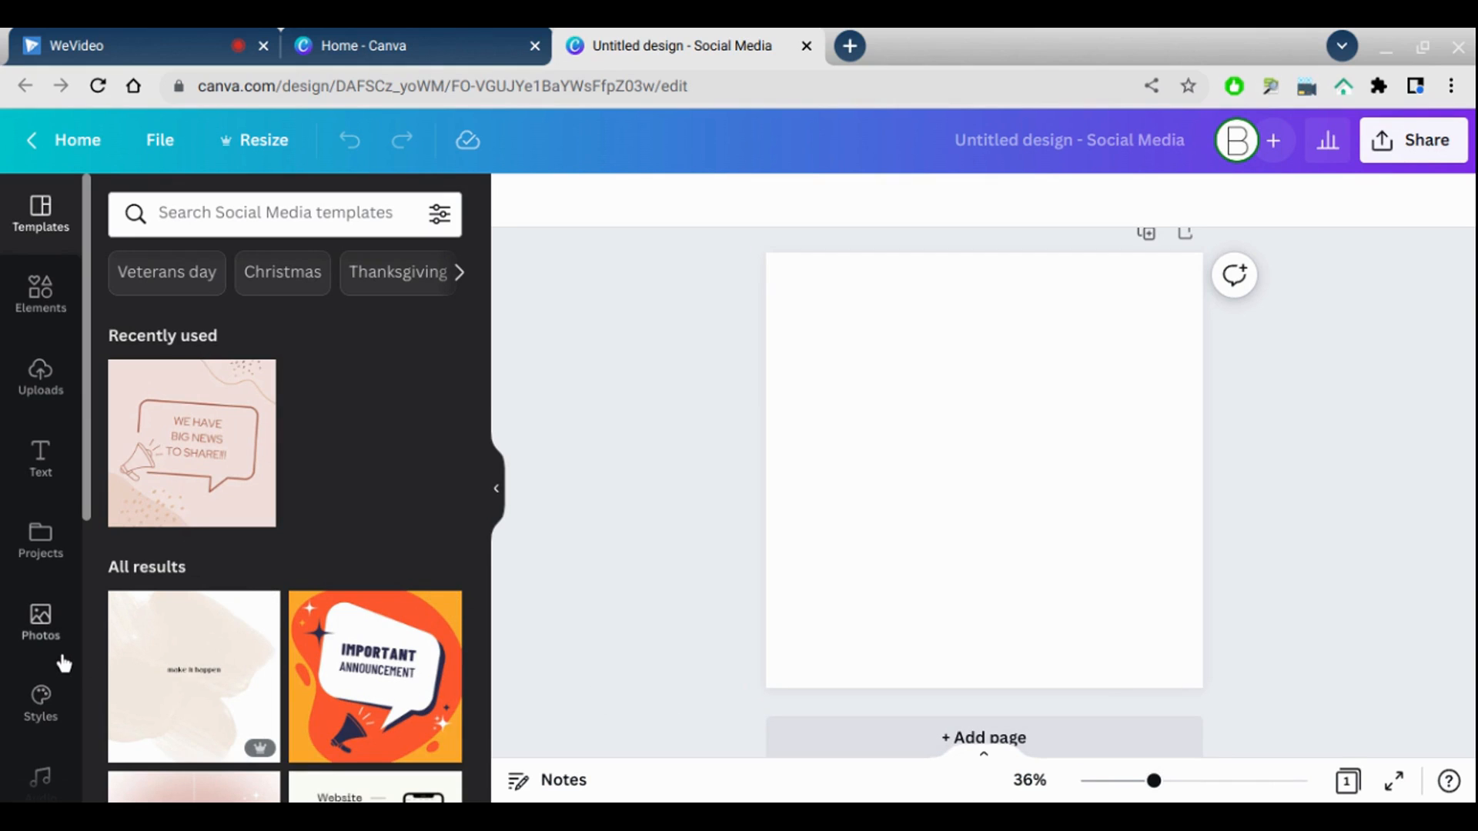
Step: Add a text box with bold text to the page and delete the extra text box above it
left_click(54, 510)
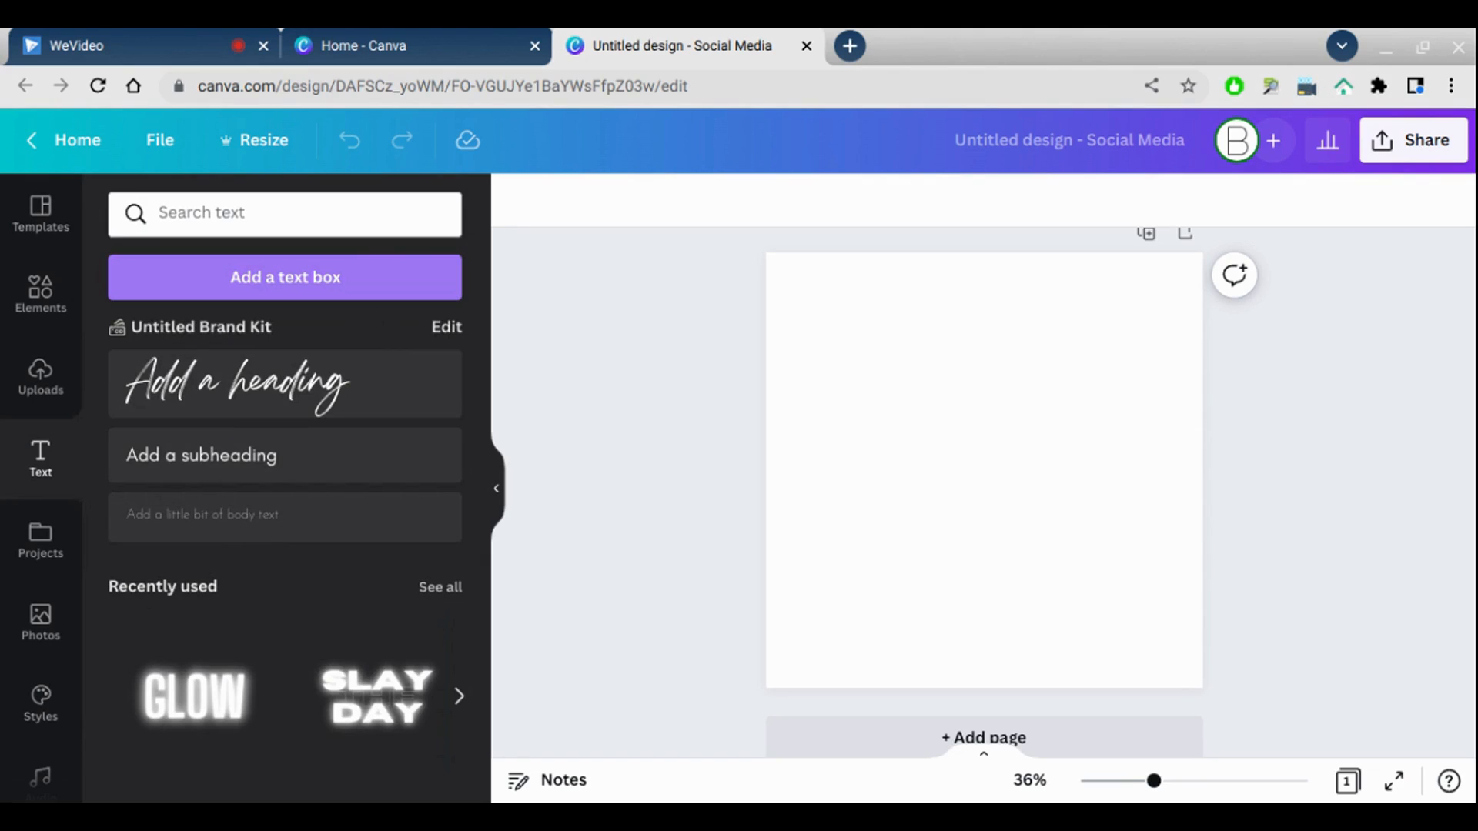
left_click(371, 309)
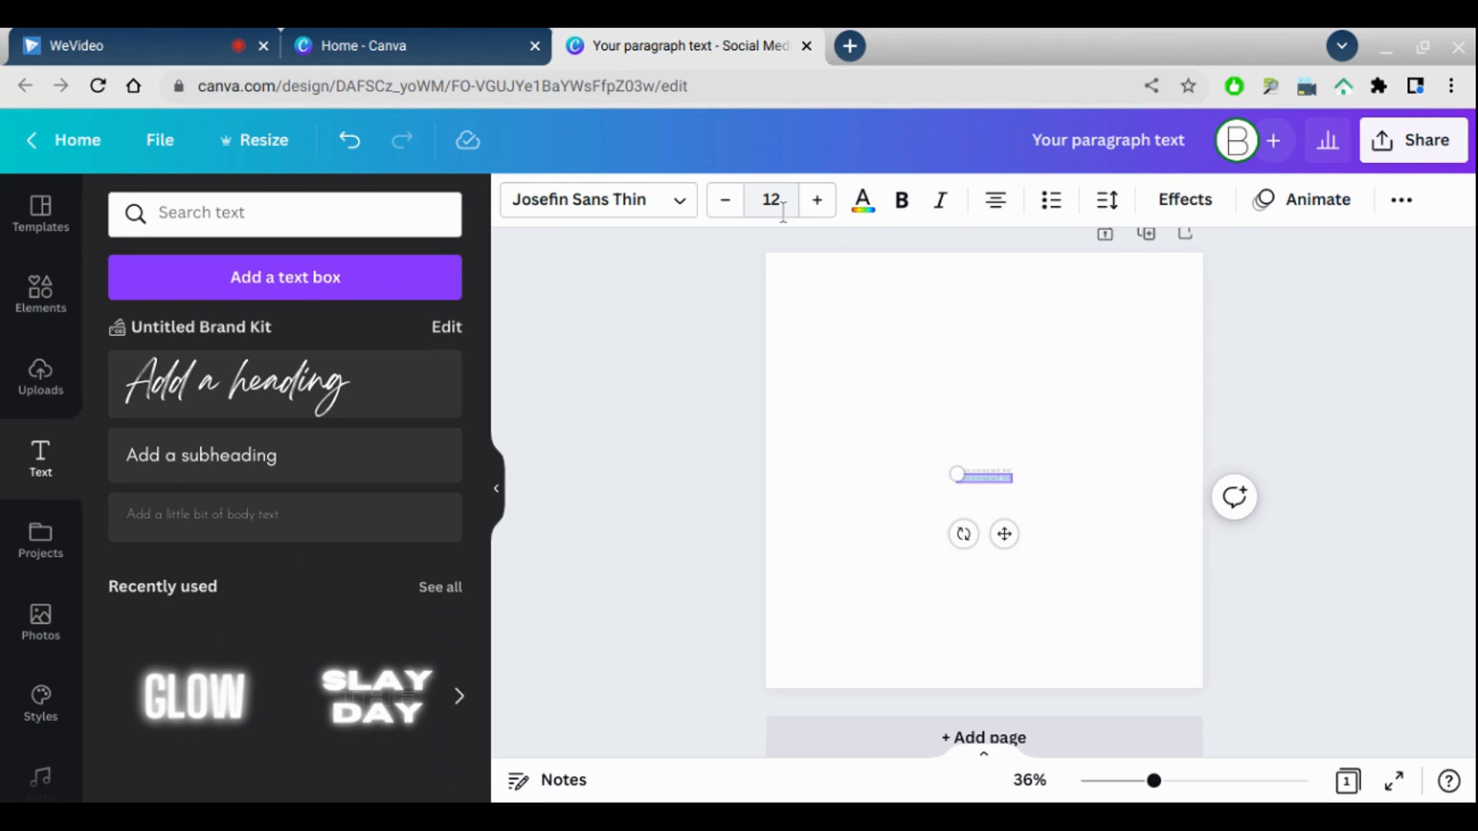
left_click(908, 219)
left_click_drag(1004, 544, 1006, 608)
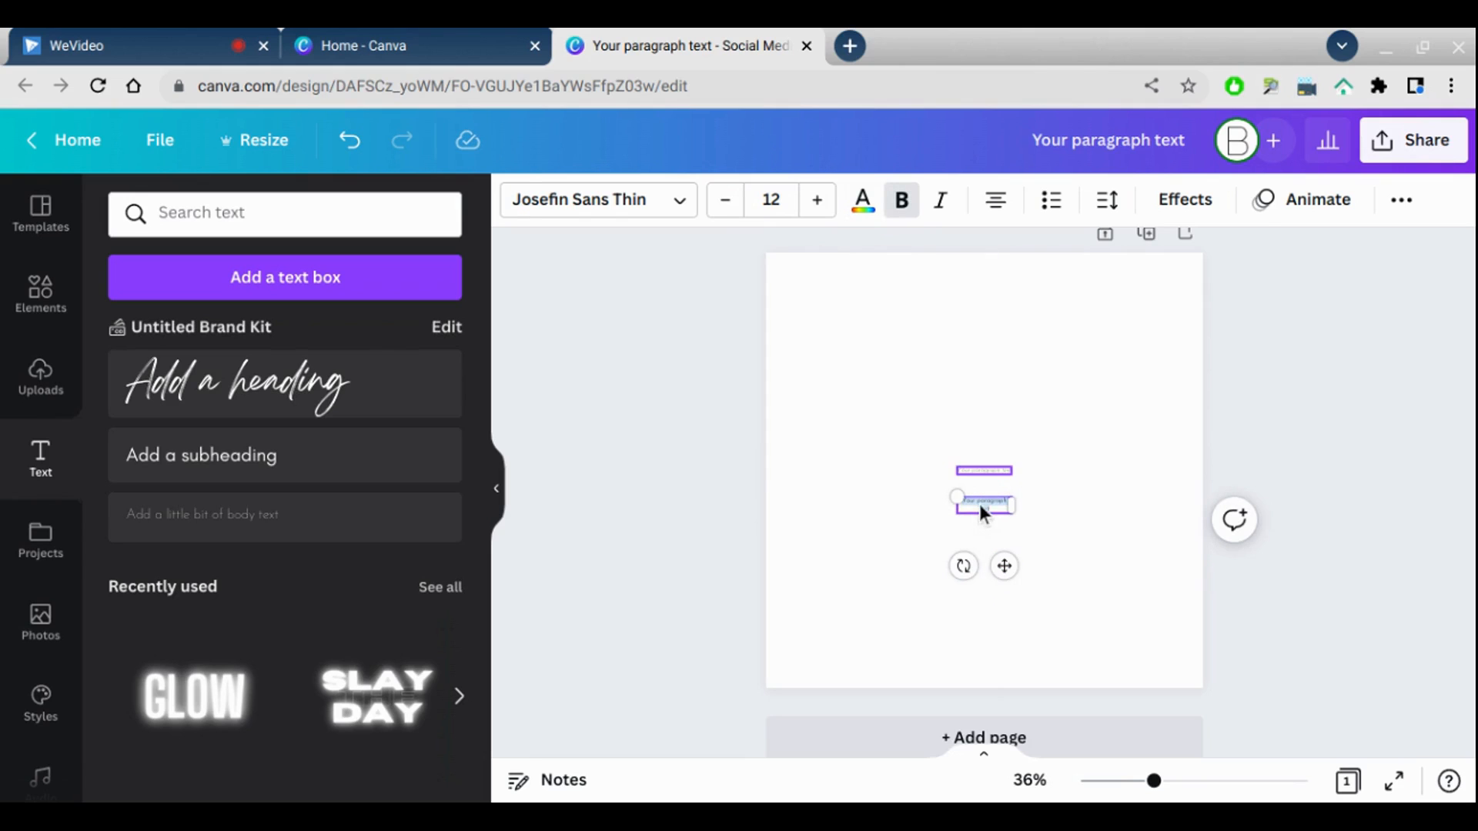
left_click(986, 439)
left_click(990, 505)
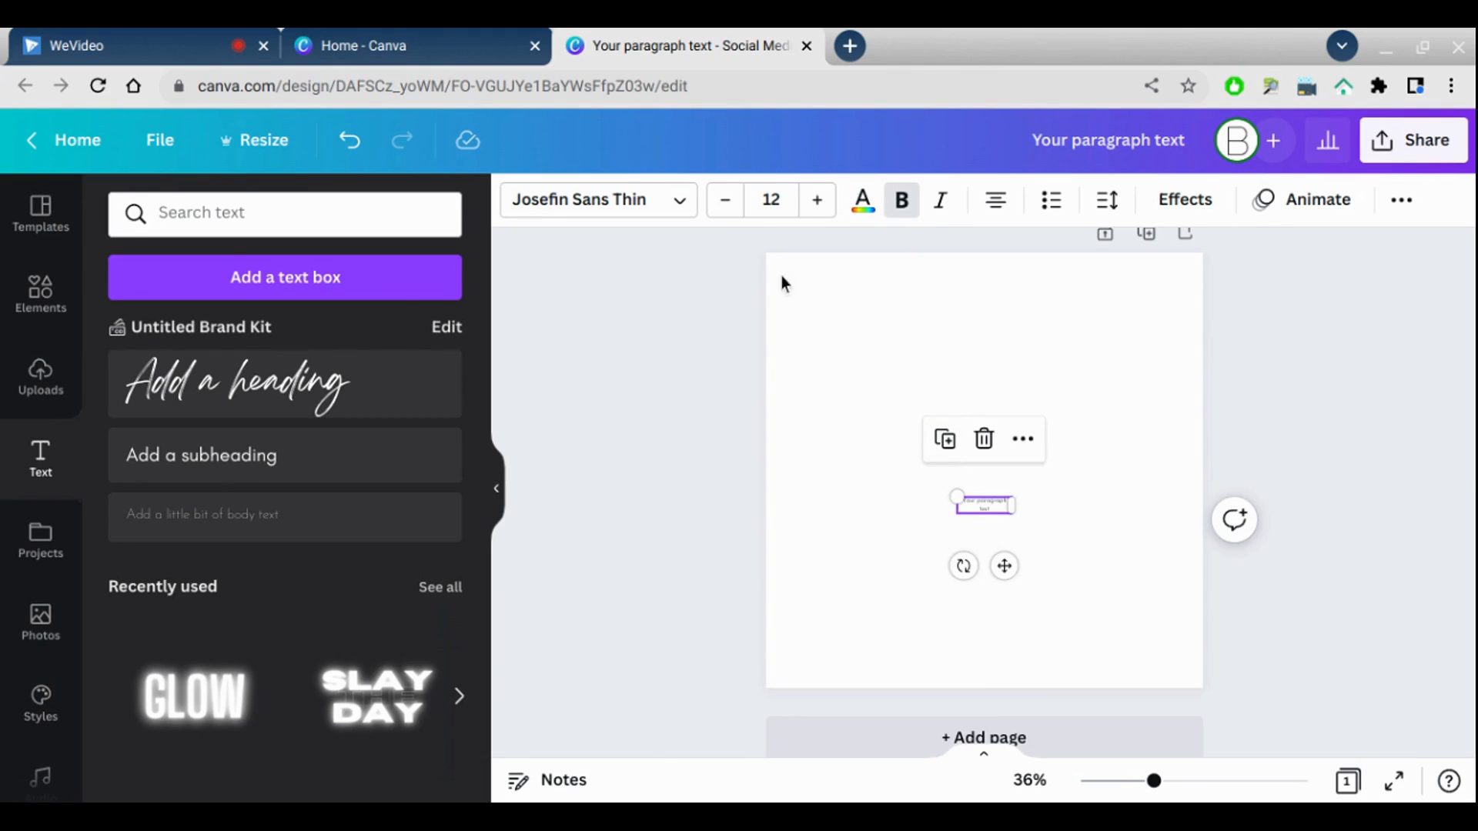
Step: Enlarge the placeholder text to font size 56.1 and widen its box so the text fits on one line
left_click(816, 204)
left_click(816, 204)
left_click(816, 201)
left_click(816, 202)
left_click(815, 202)
left_click_drag(949, 529, 861, 500)
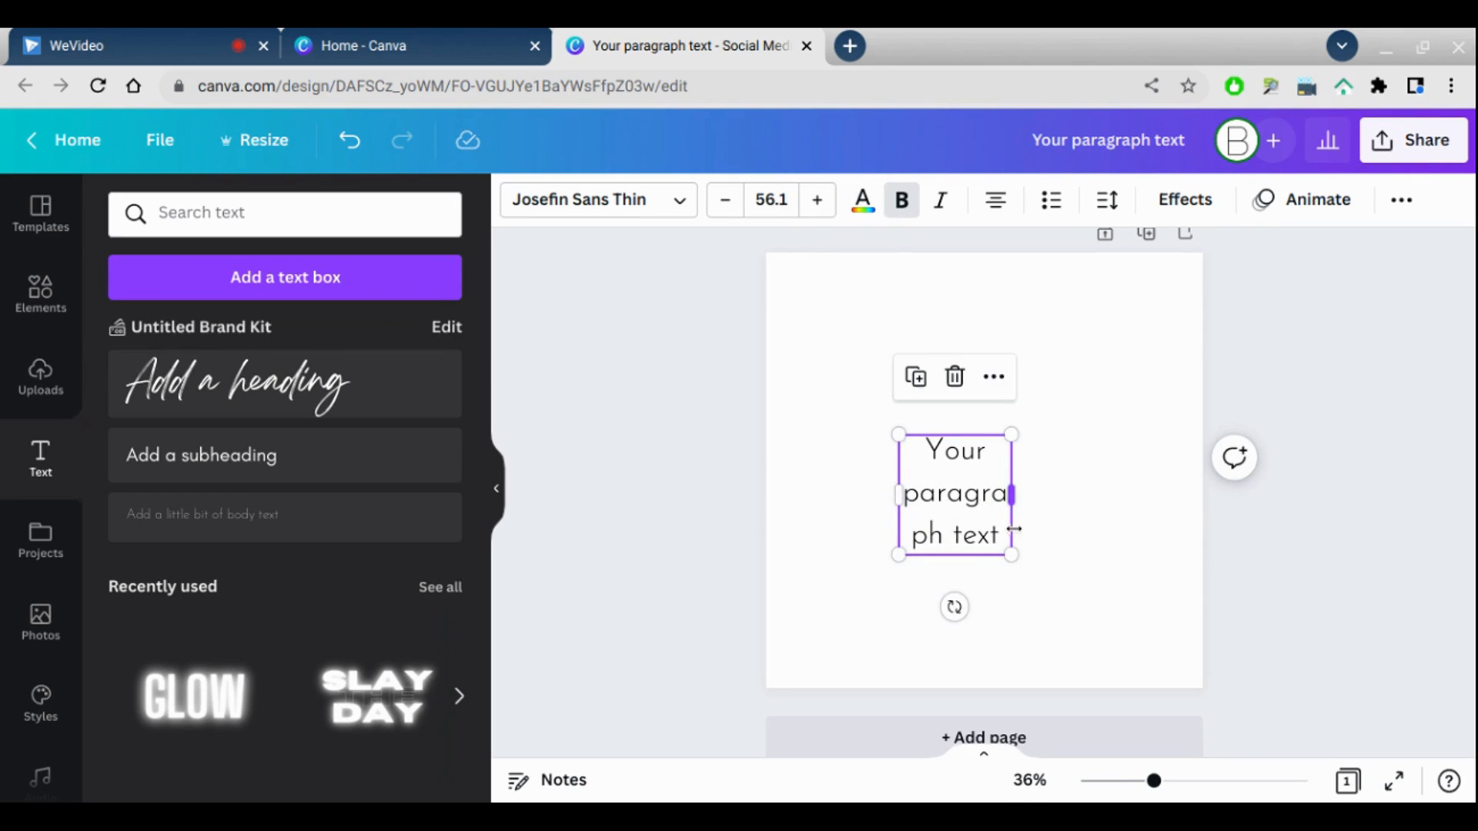
left_click_drag(1013, 529, 1147, 472)
left_click_drag(898, 499, 821, 517)
left_click_drag(1009, 561, 1009, 587)
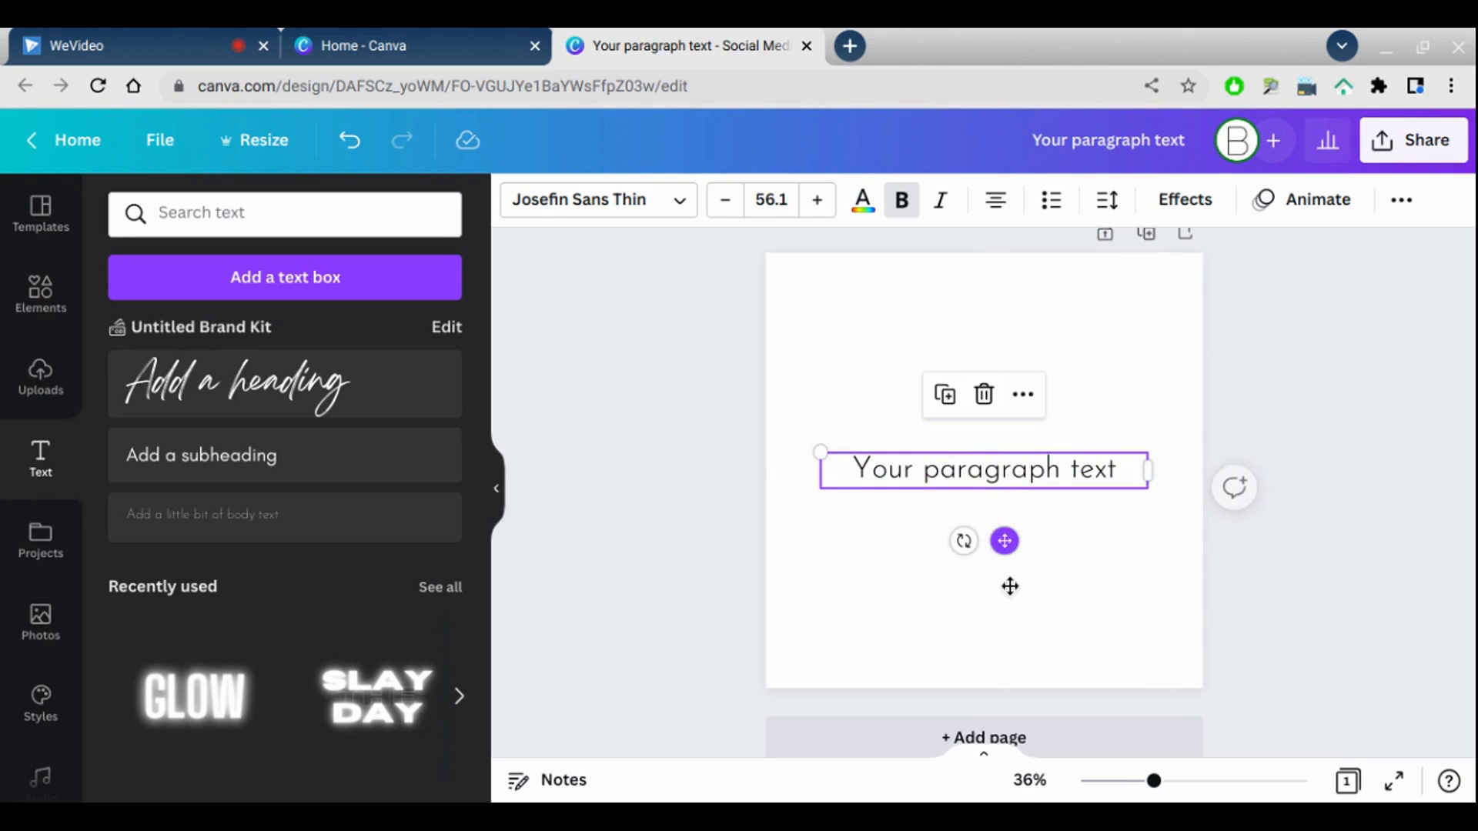
Step: Replace the placeholder text with "Check This Out"
left_click(1118, 653)
left_click(999, 495)
left_click(999, 499)
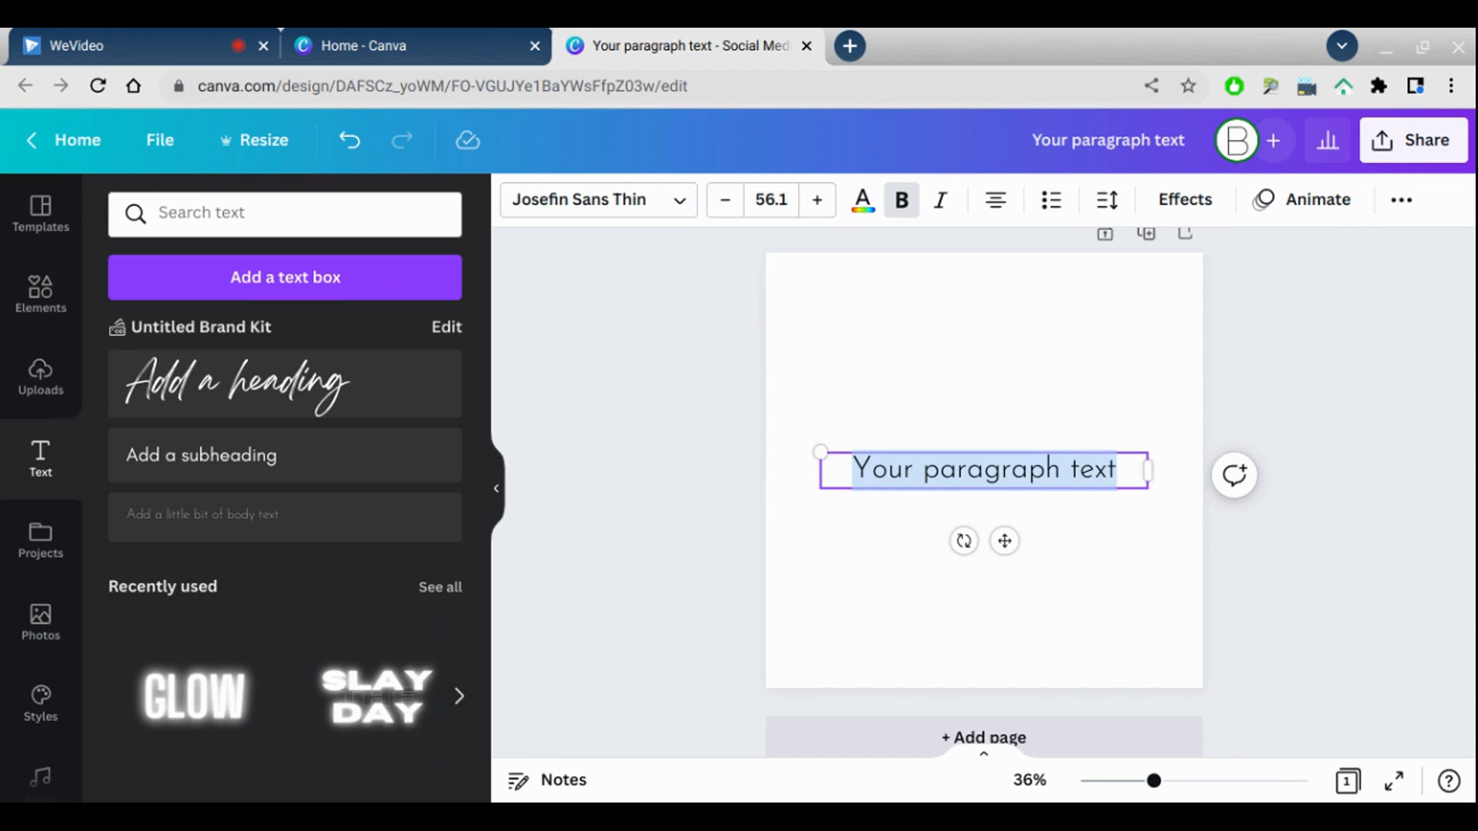
type("Check")
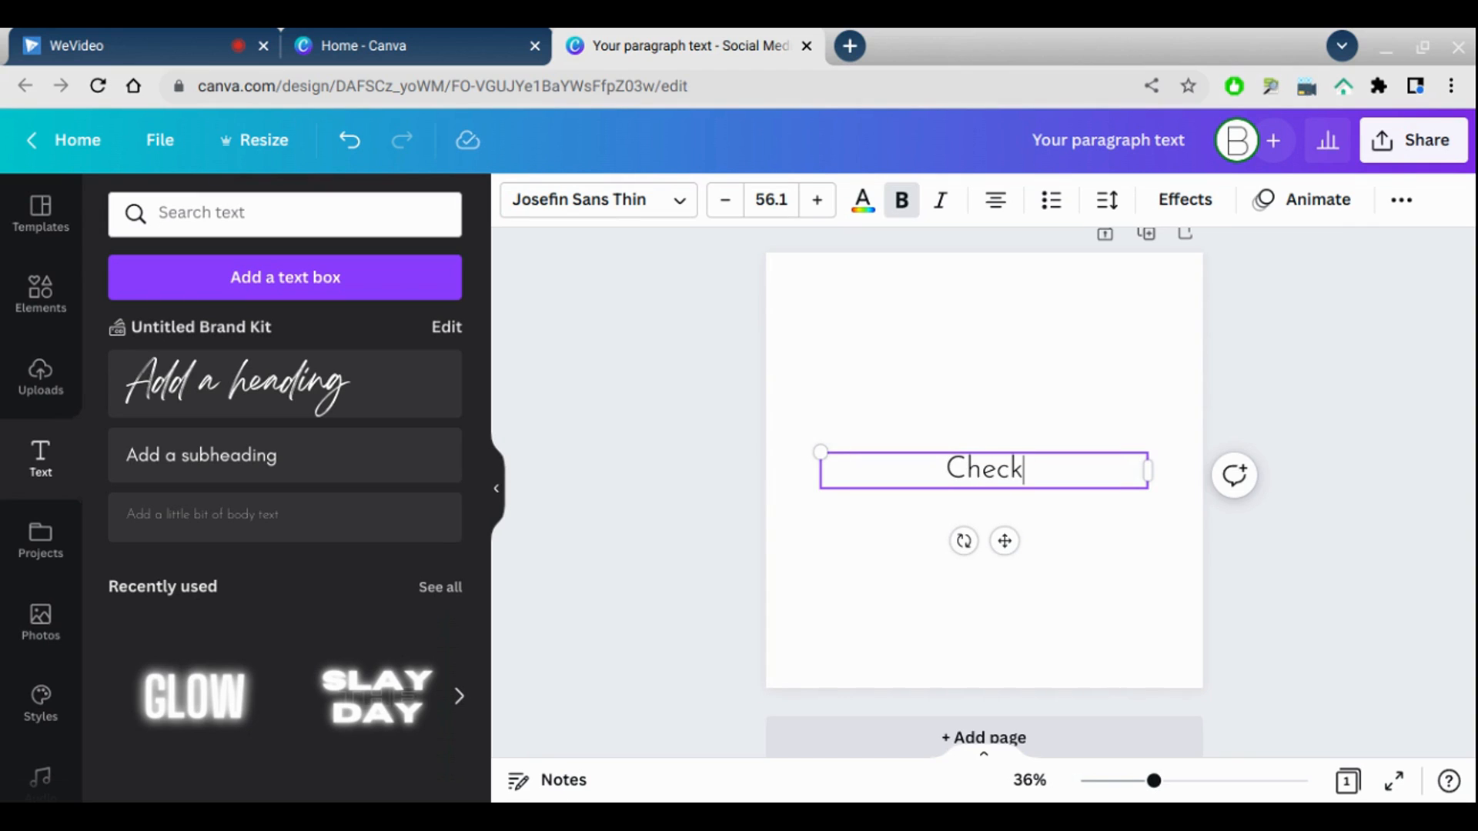
type(" This")
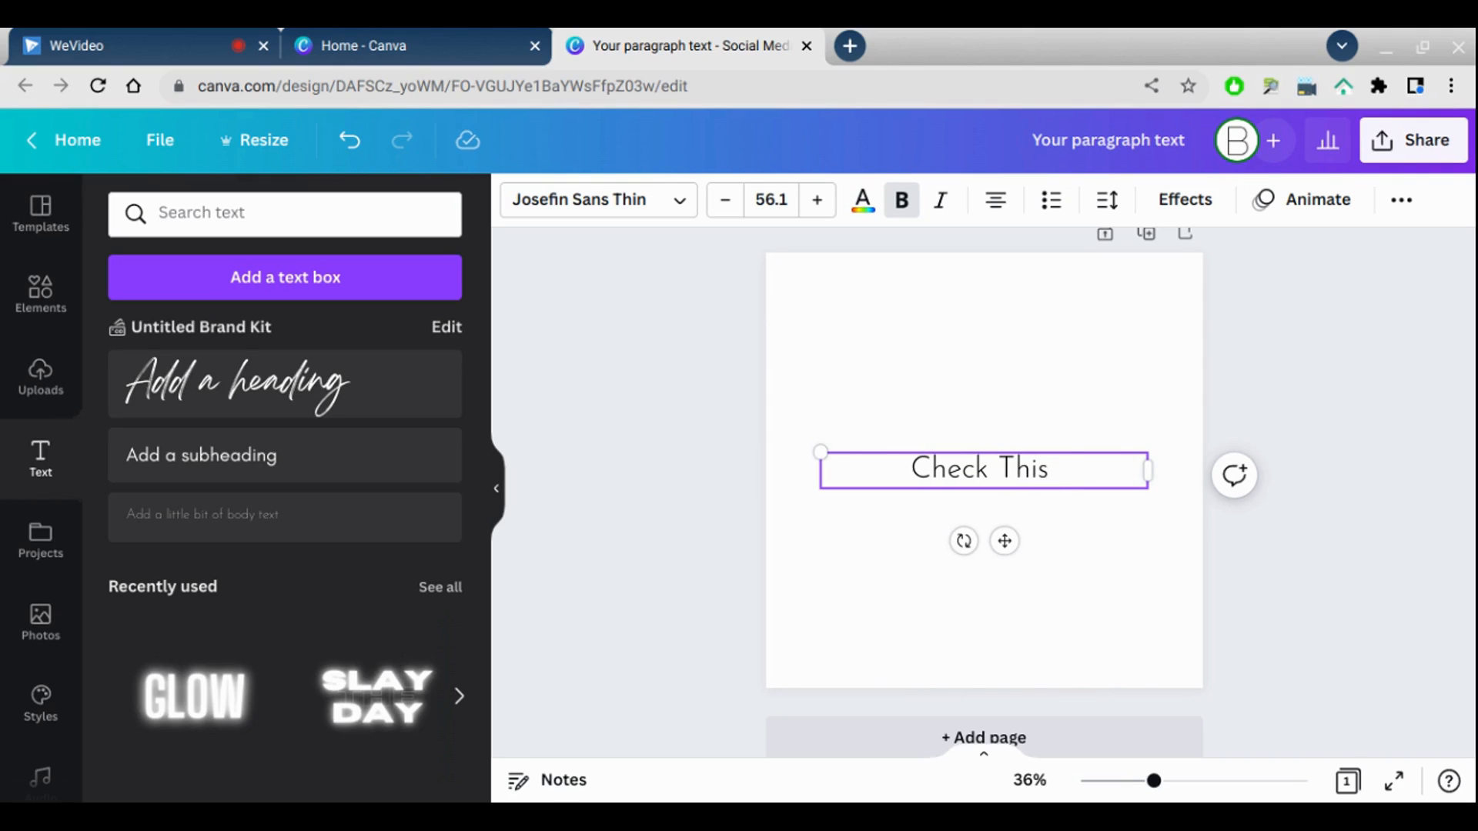
type(" Out")
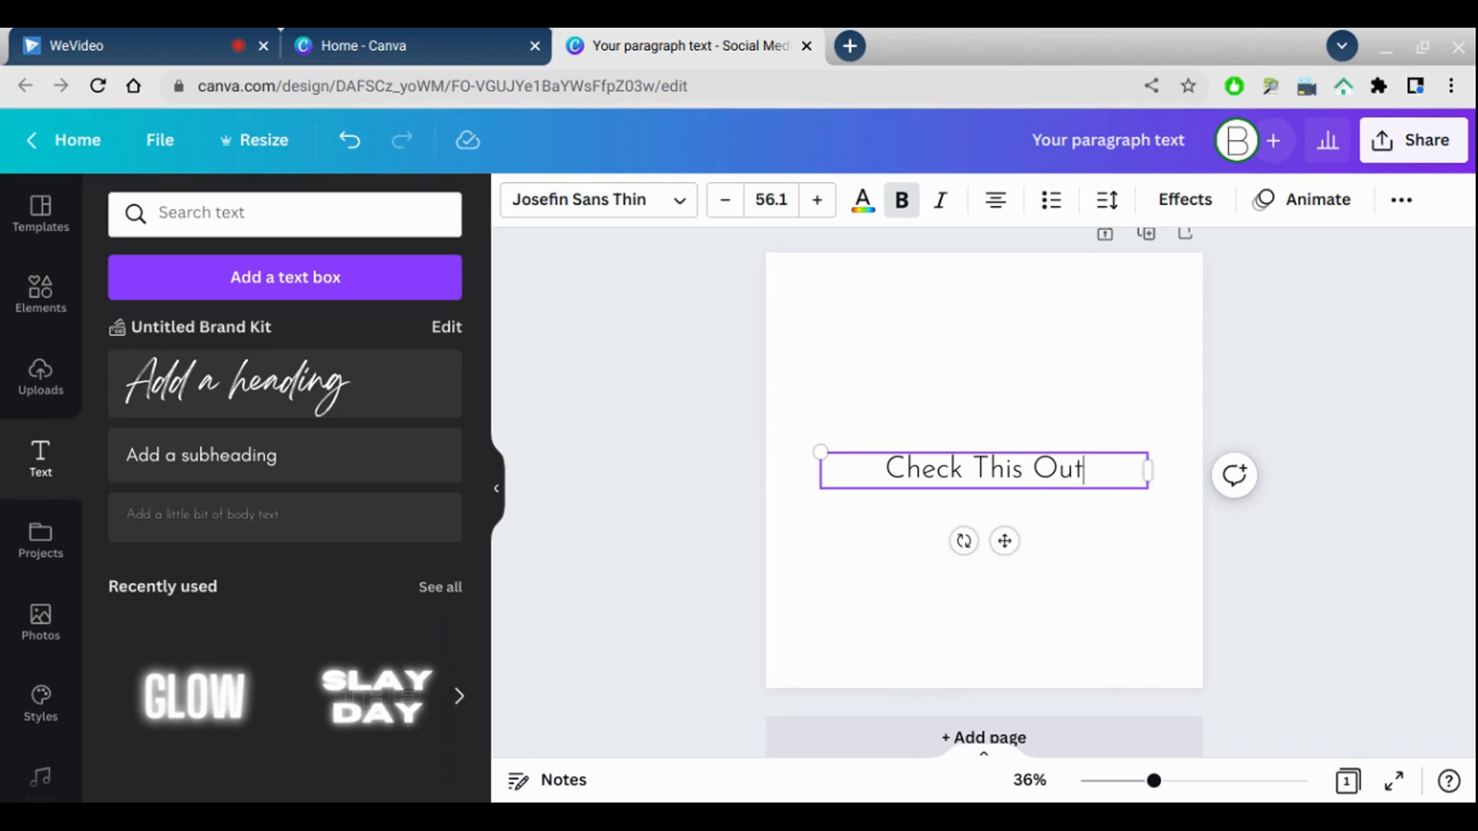
left_click(1100, 610)
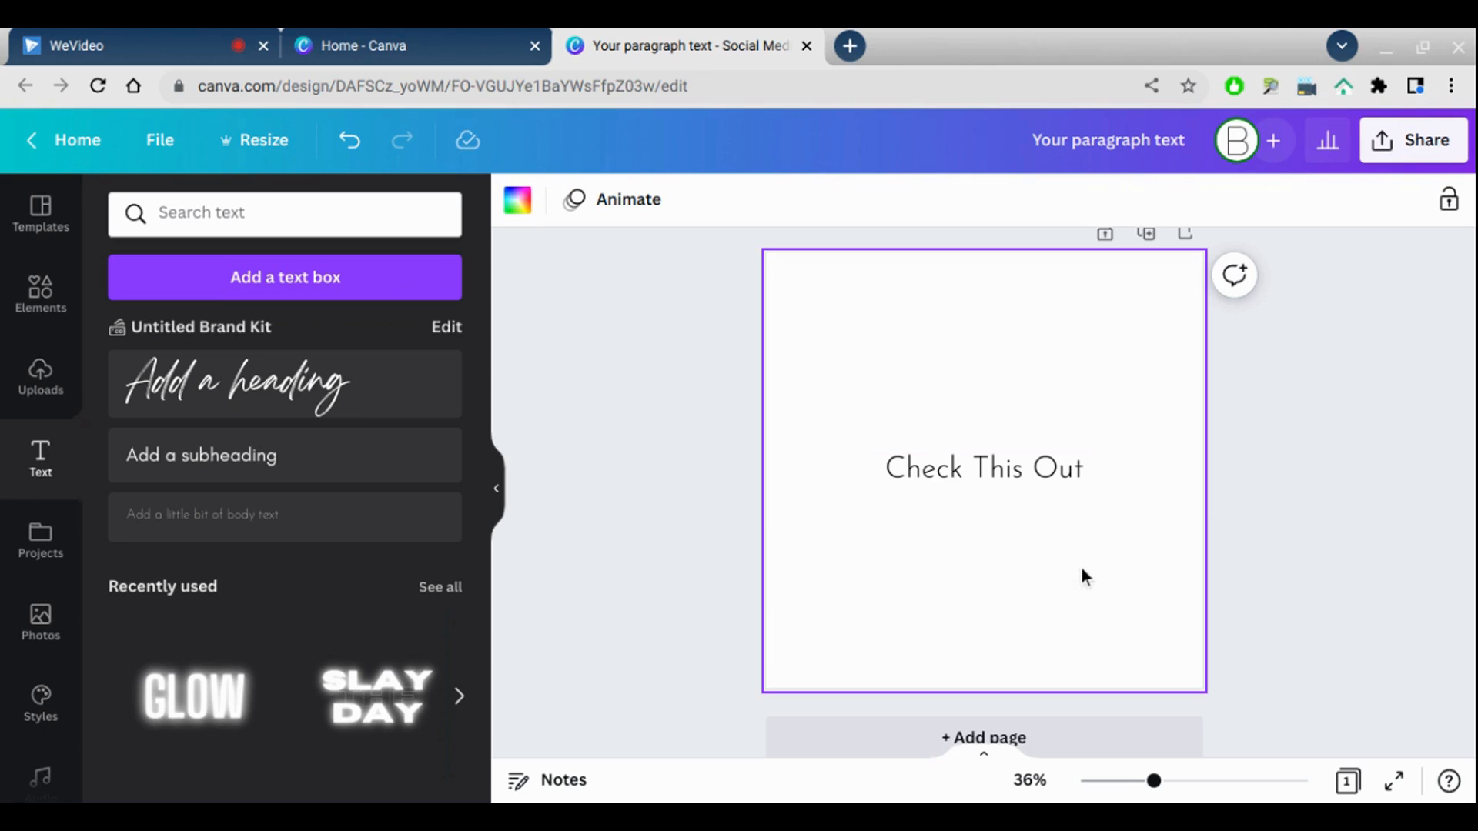
Step: Apply the Shadow text effect to "Check This Out" and look over its settings
left_click(1079, 512)
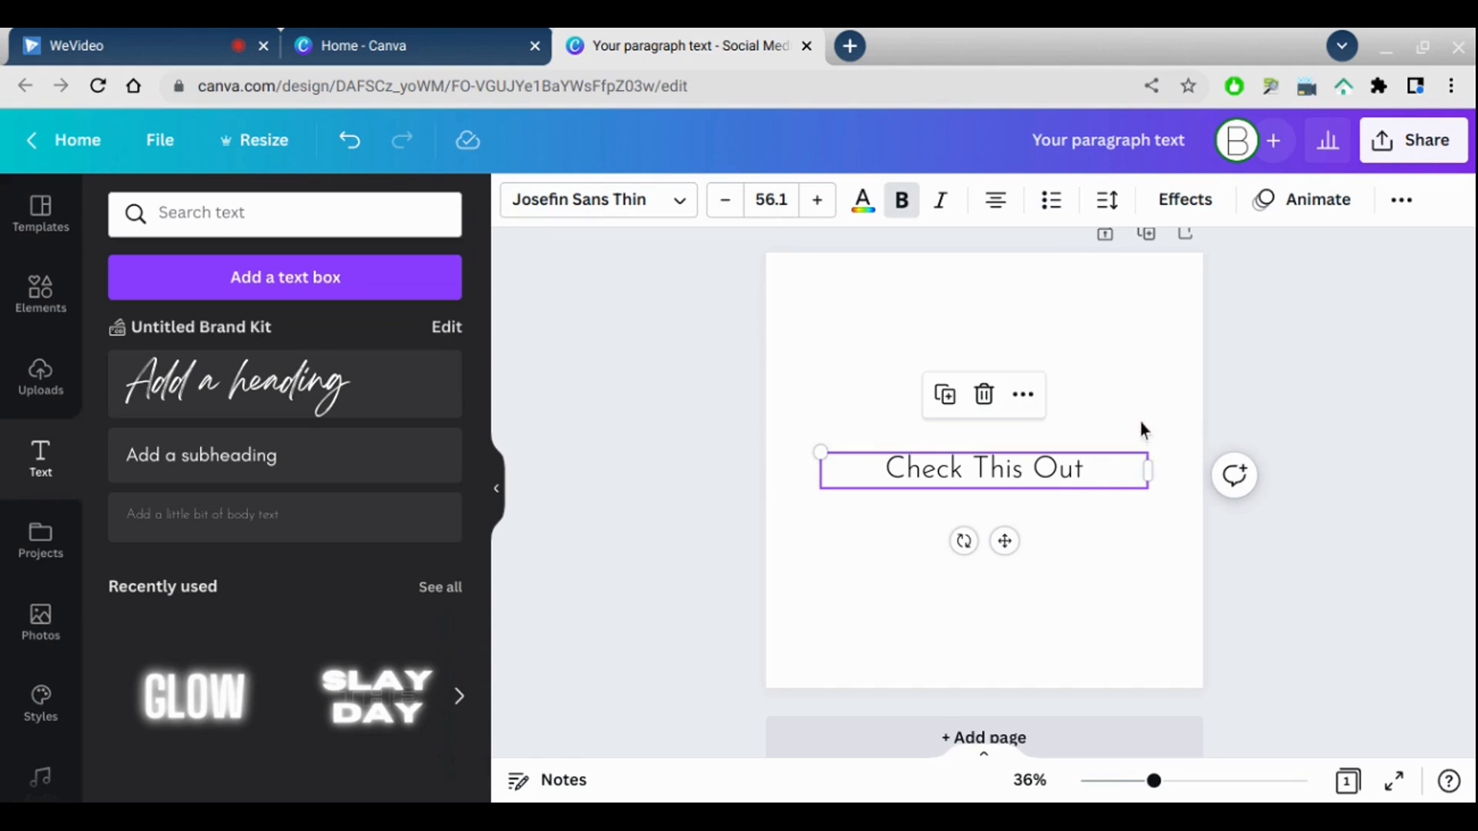
left_click(1218, 225)
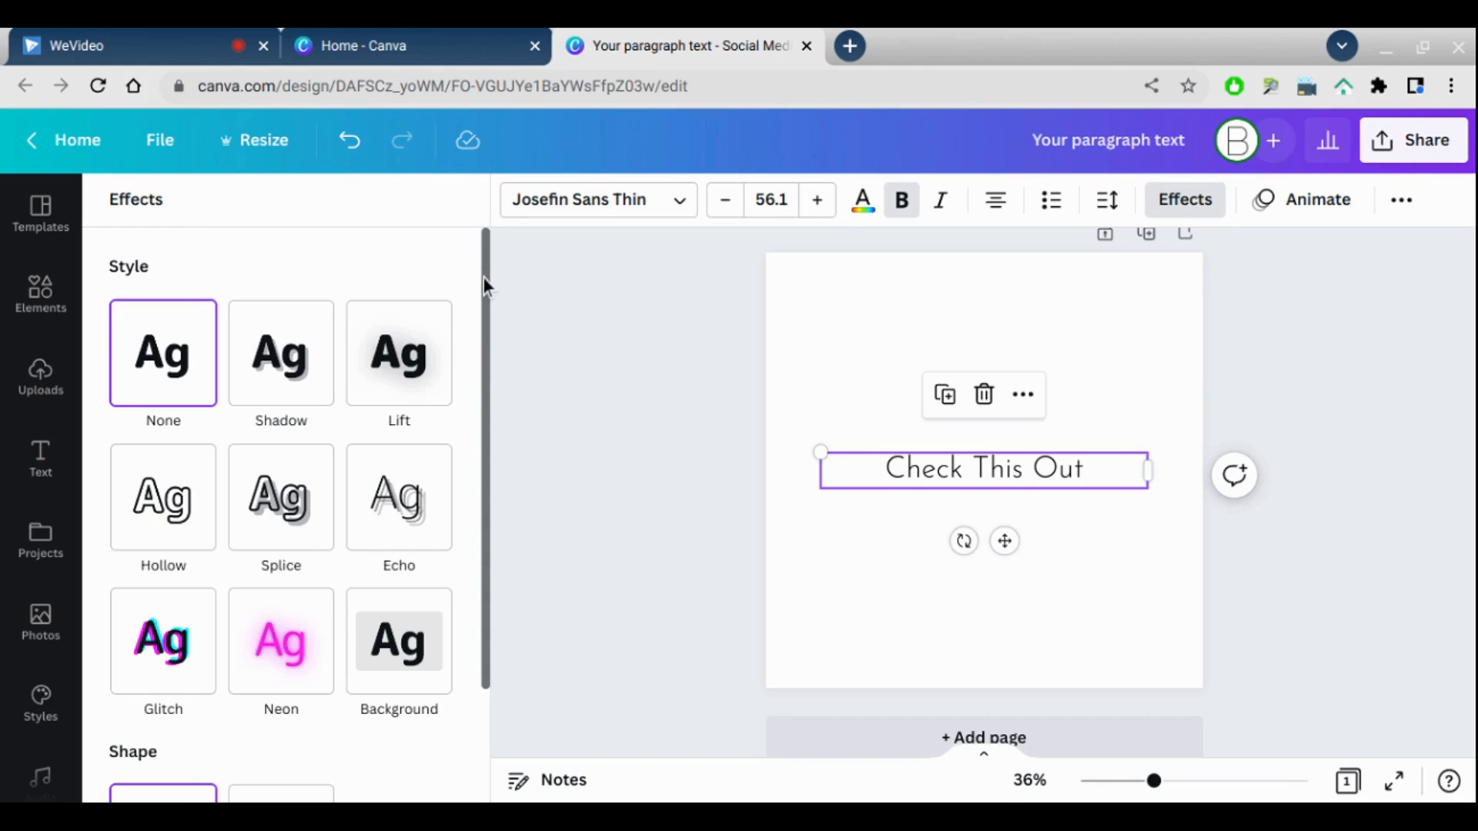
mouse_move(485, 290)
left_mouse_down()
mouse_move(470, 435)
mouse_move(498, 302)
left_mouse_up()
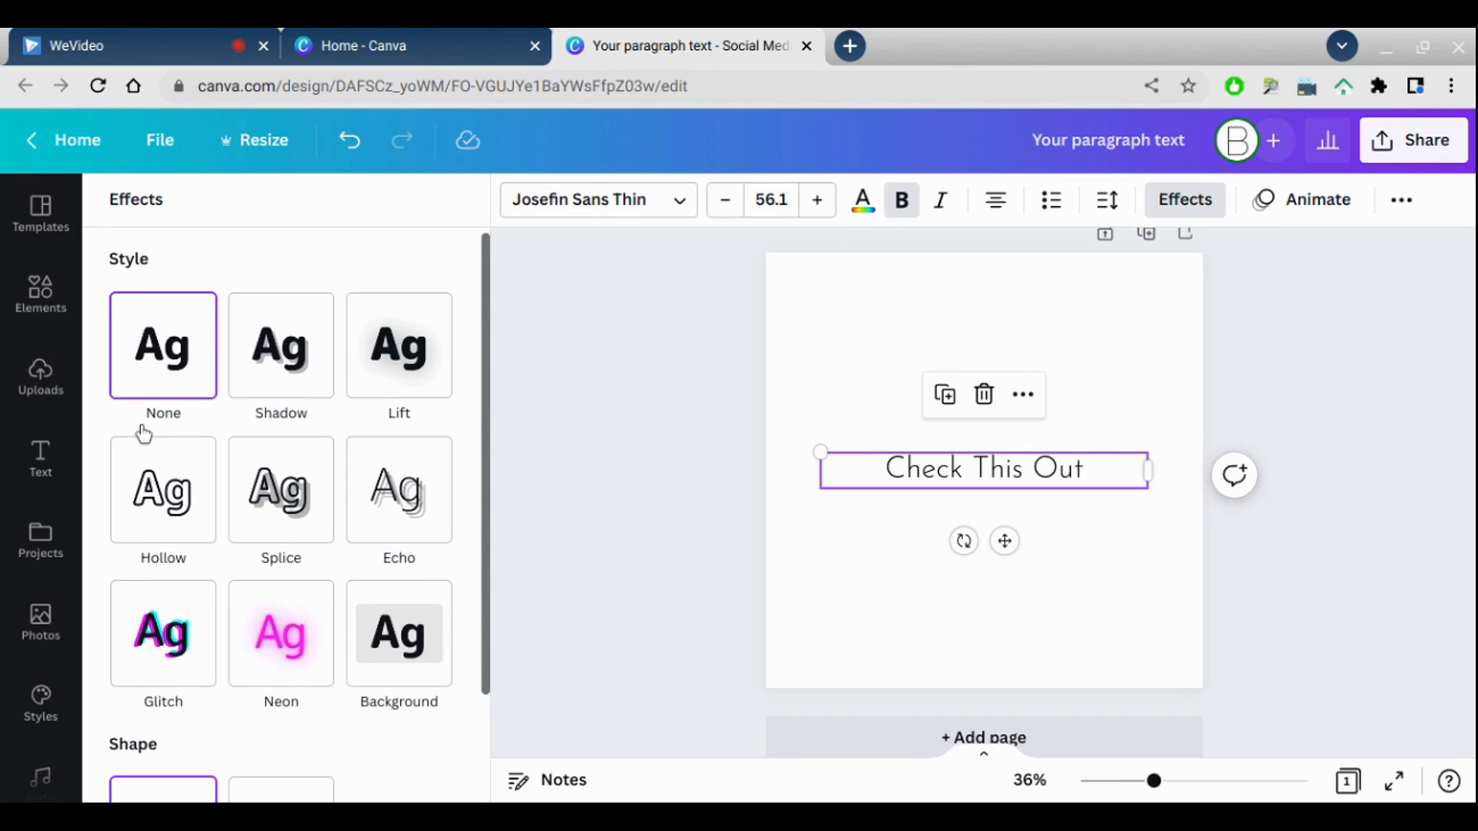
left_click(719, 542)
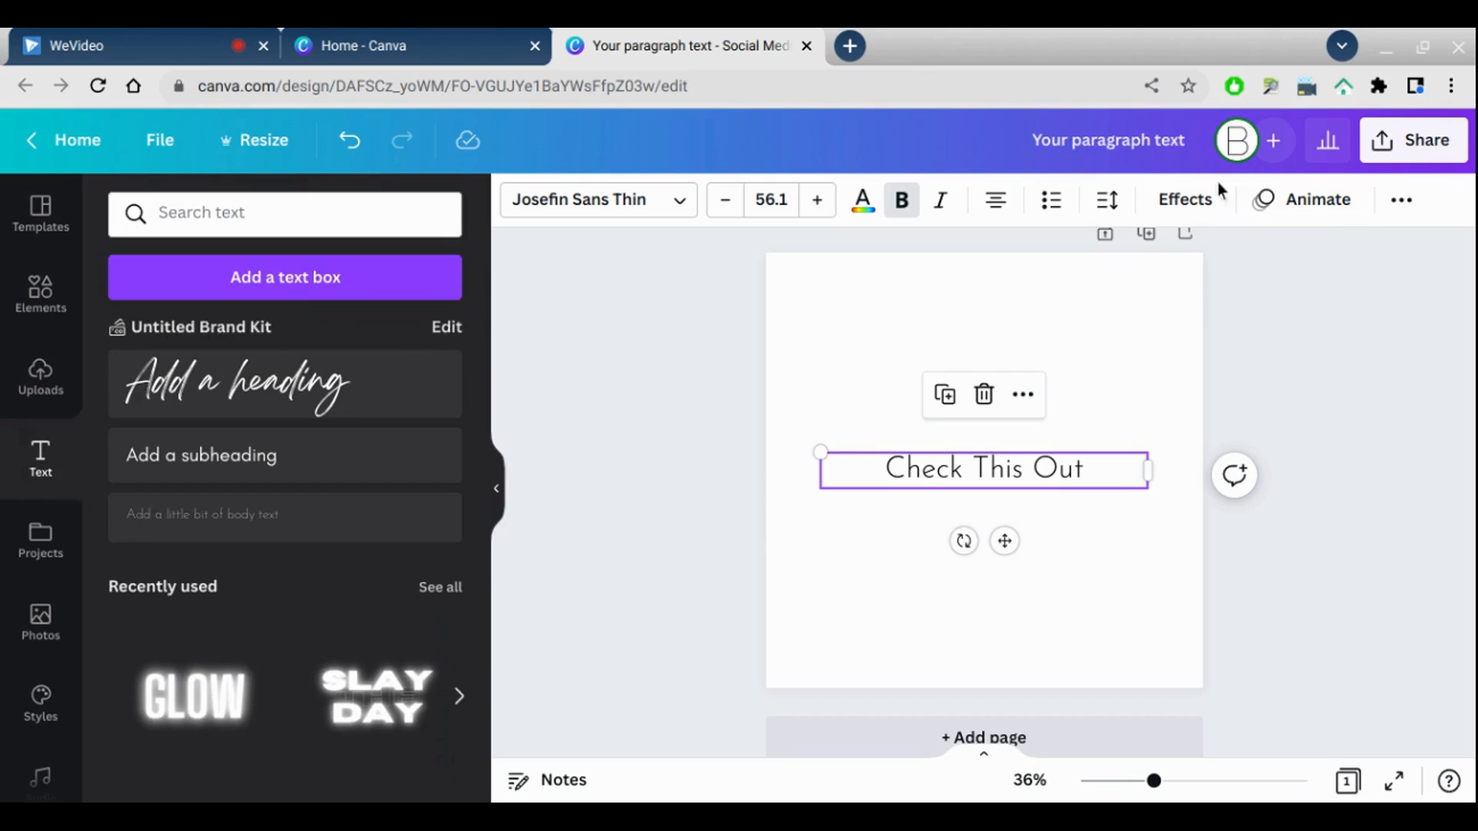
left_click(1189, 202)
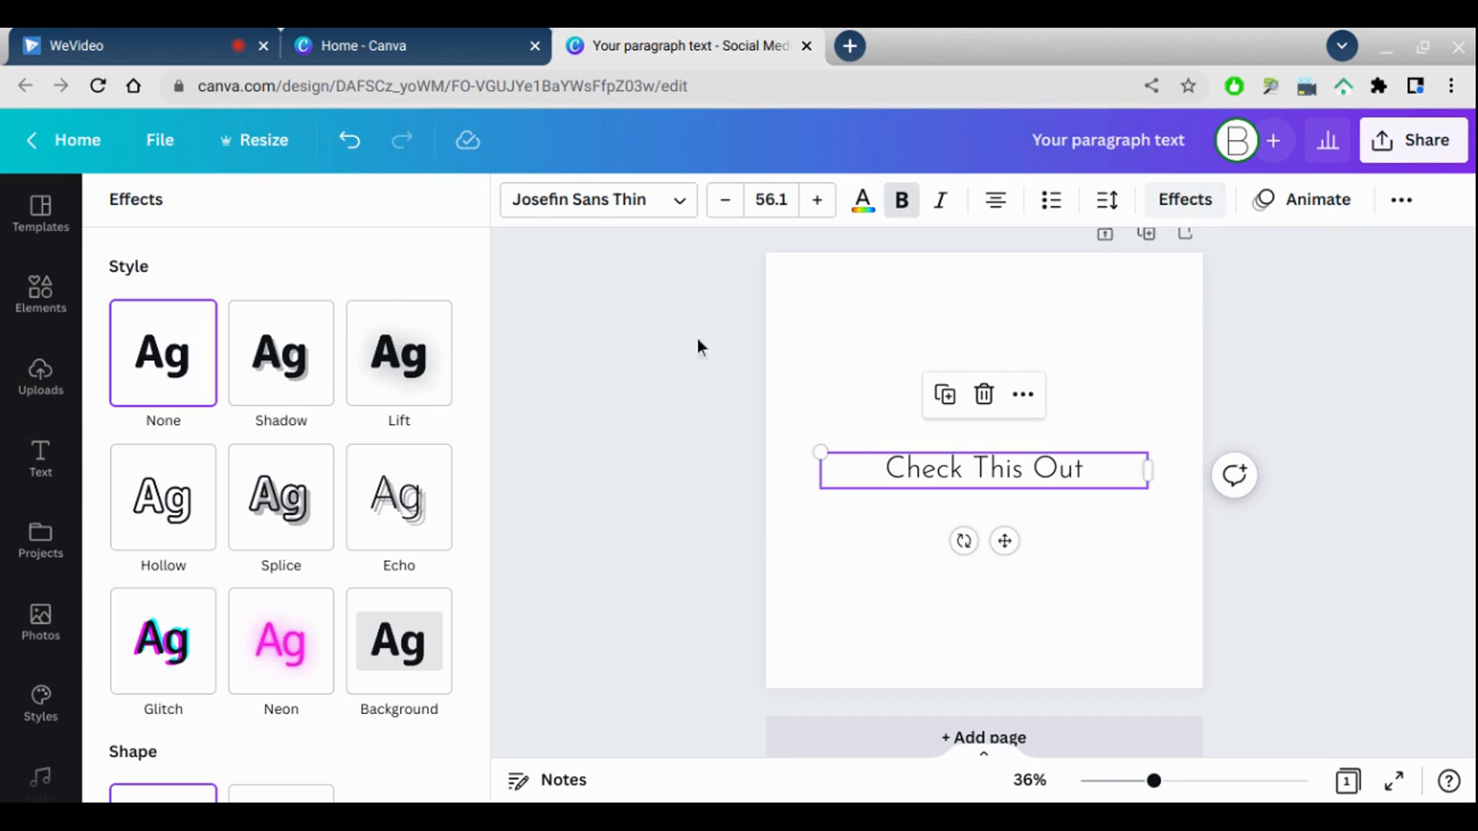
left_click(273, 416)
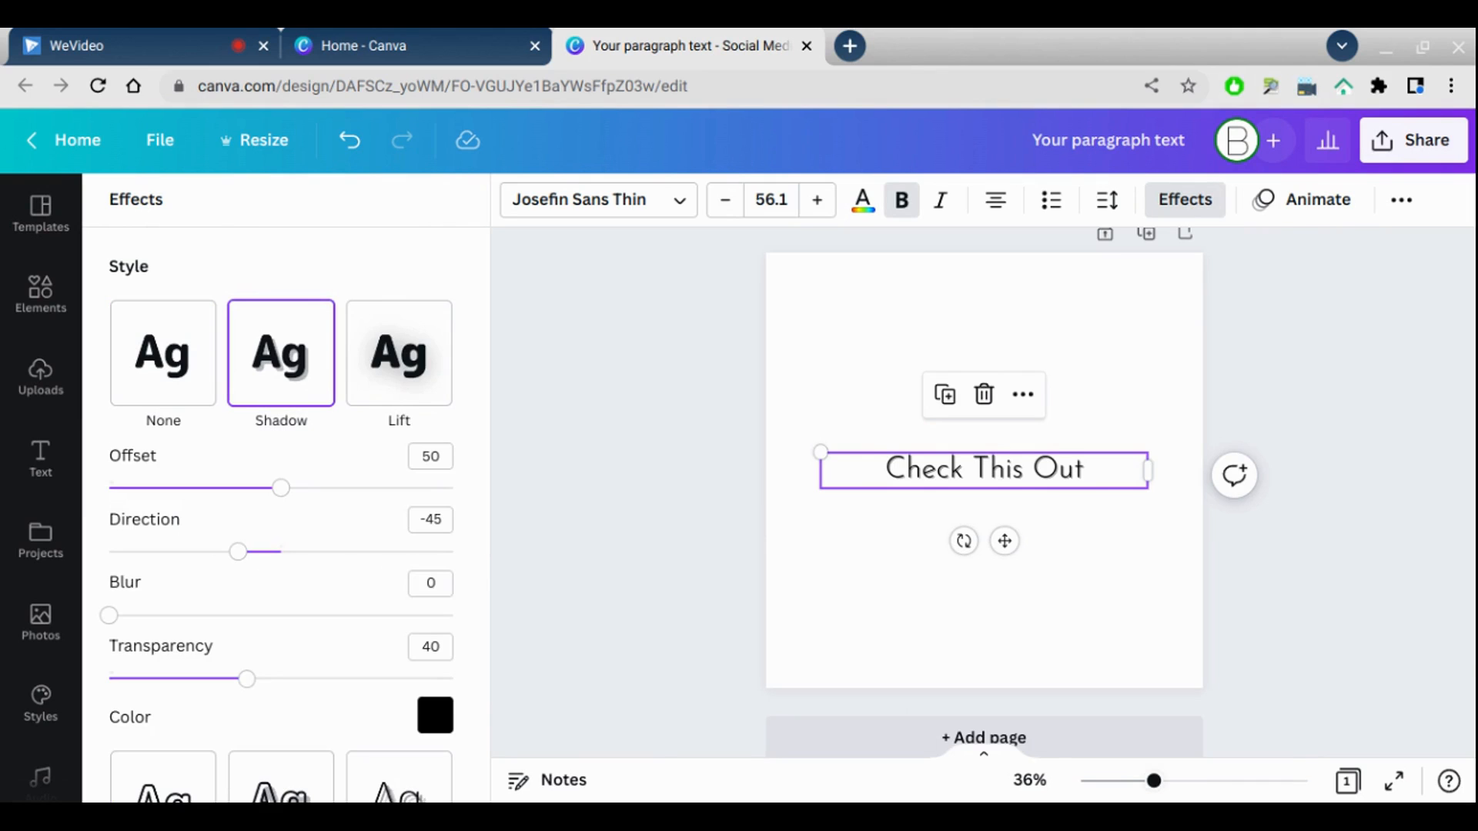
key("ctrl+plus")
key("ctrl+plus")
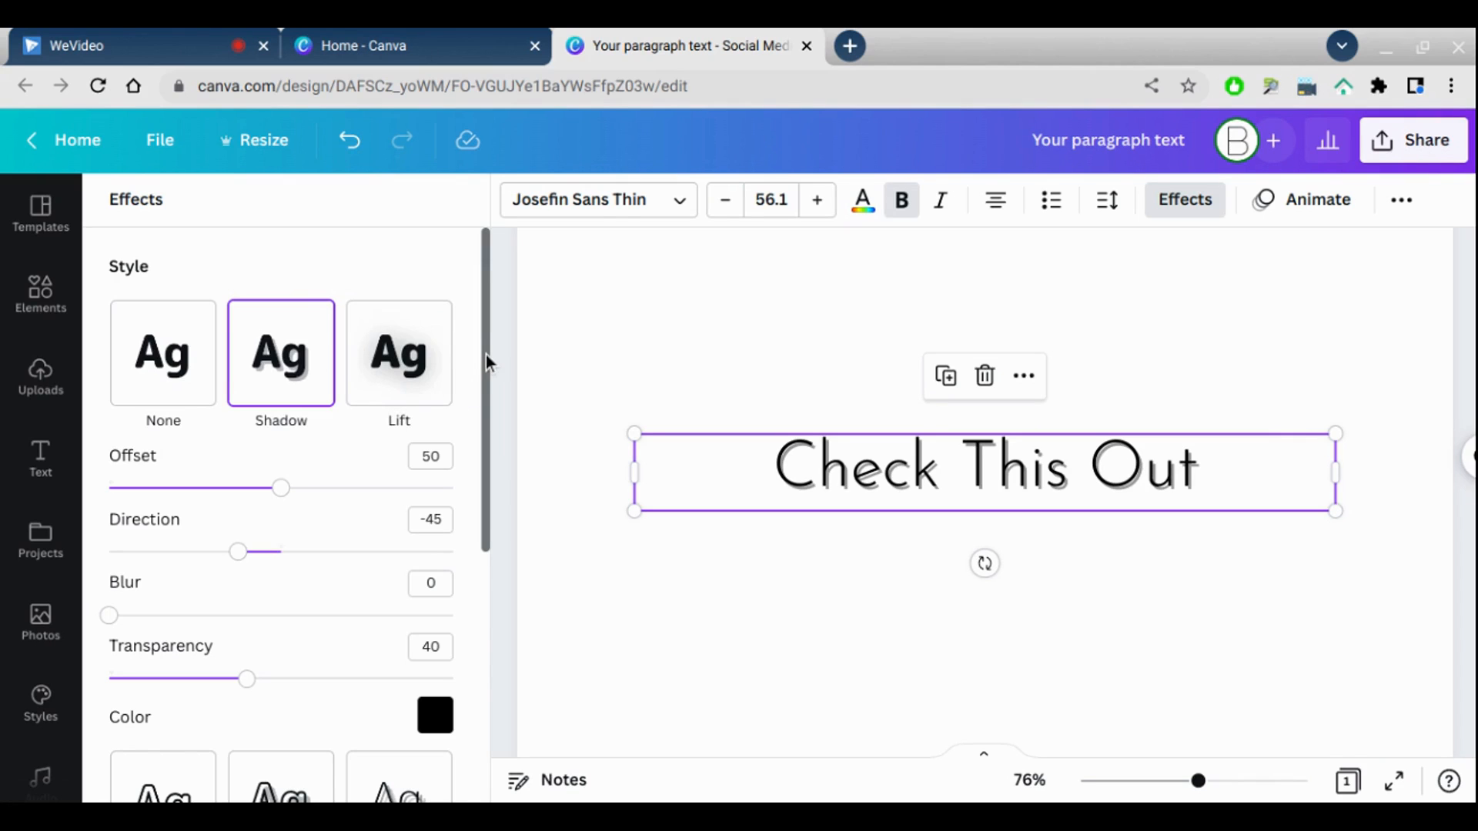
scroll(486, 488, "down", 3)
scroll(497, 447, "up", 2)
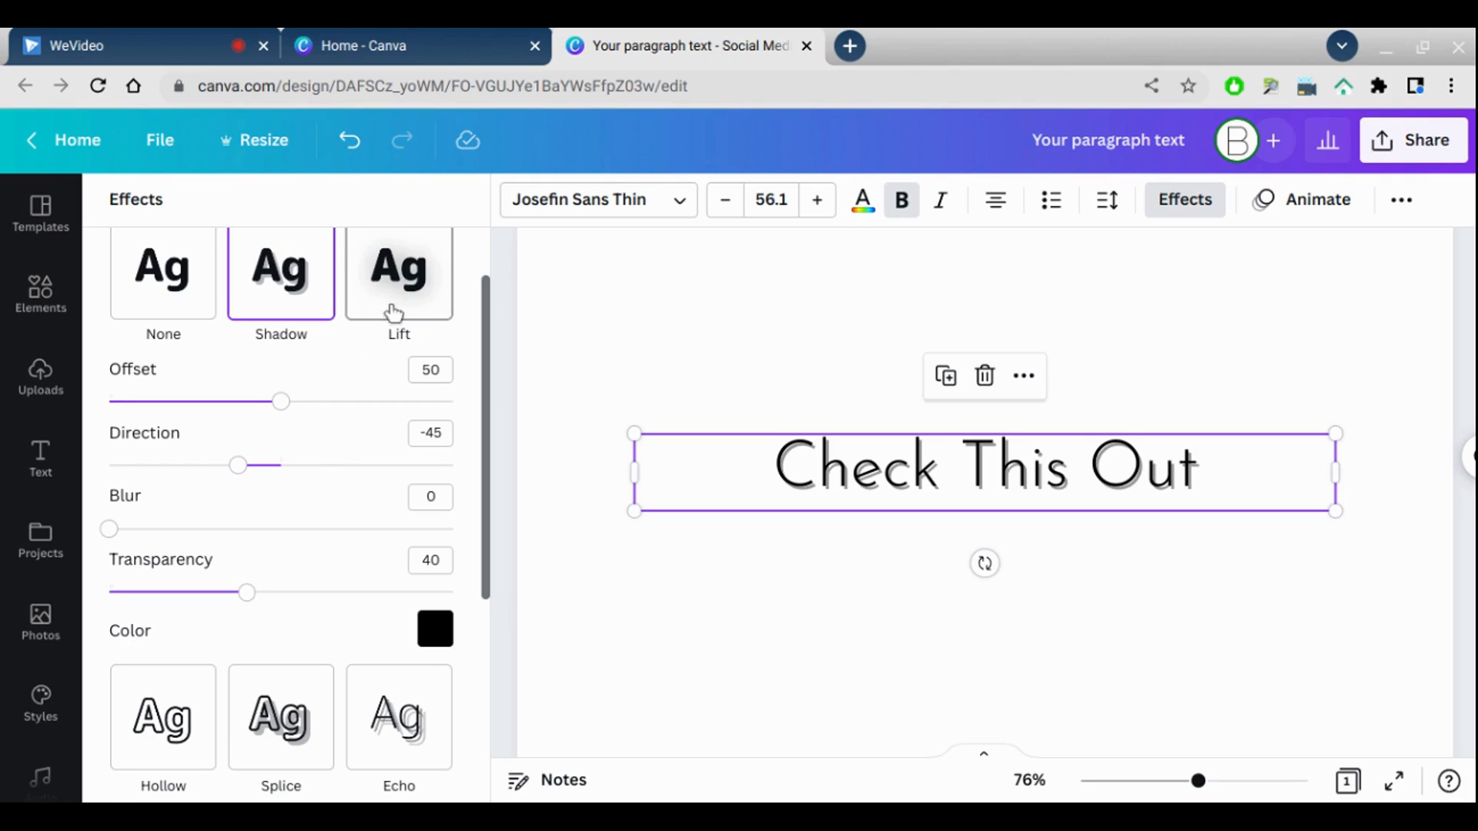
Step: Try the Lift effect at intensity 53 and the Hollow and Splice effects on the "Check This Out" text
left_click(395, 304)
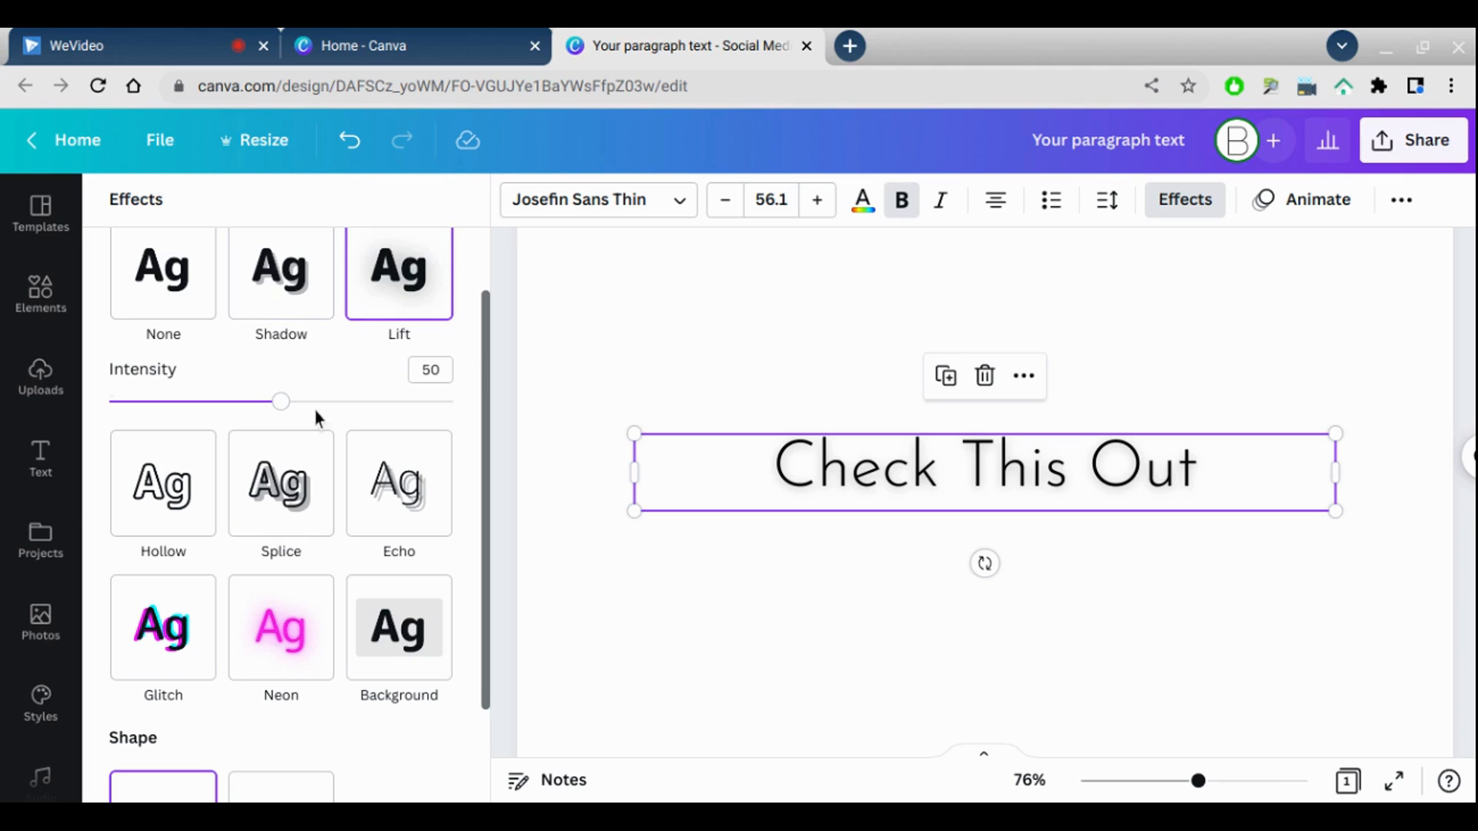
mouse_move(282, 434)
left_mouse_down()
mouse_move(349, 441)
mouse_move(277, 432)
mouse_move(202, 451)
mouse_move(295, 460)
left_mouse_up()
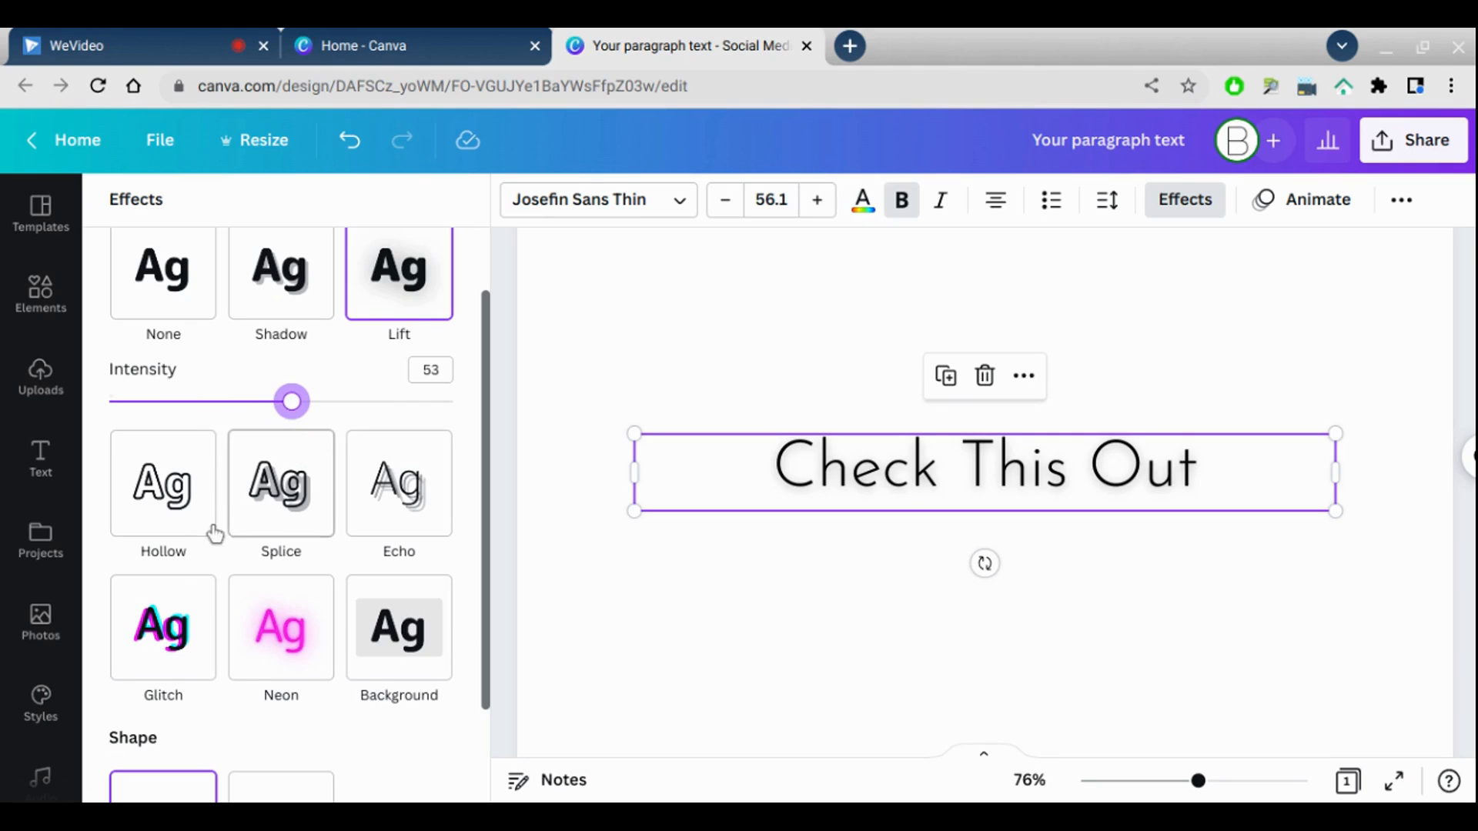
left_click(182, 543)
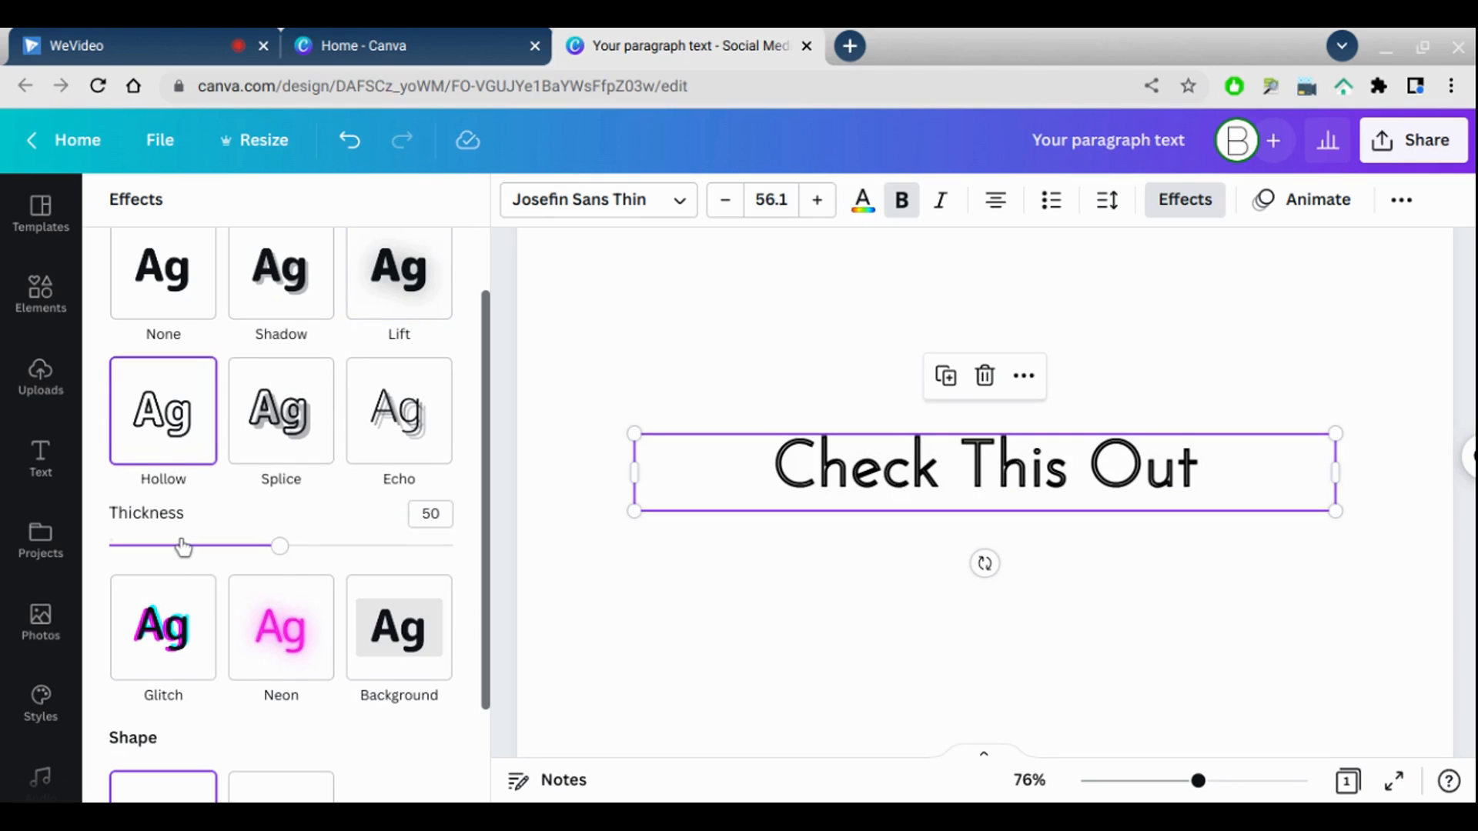
left_click(305, 477)
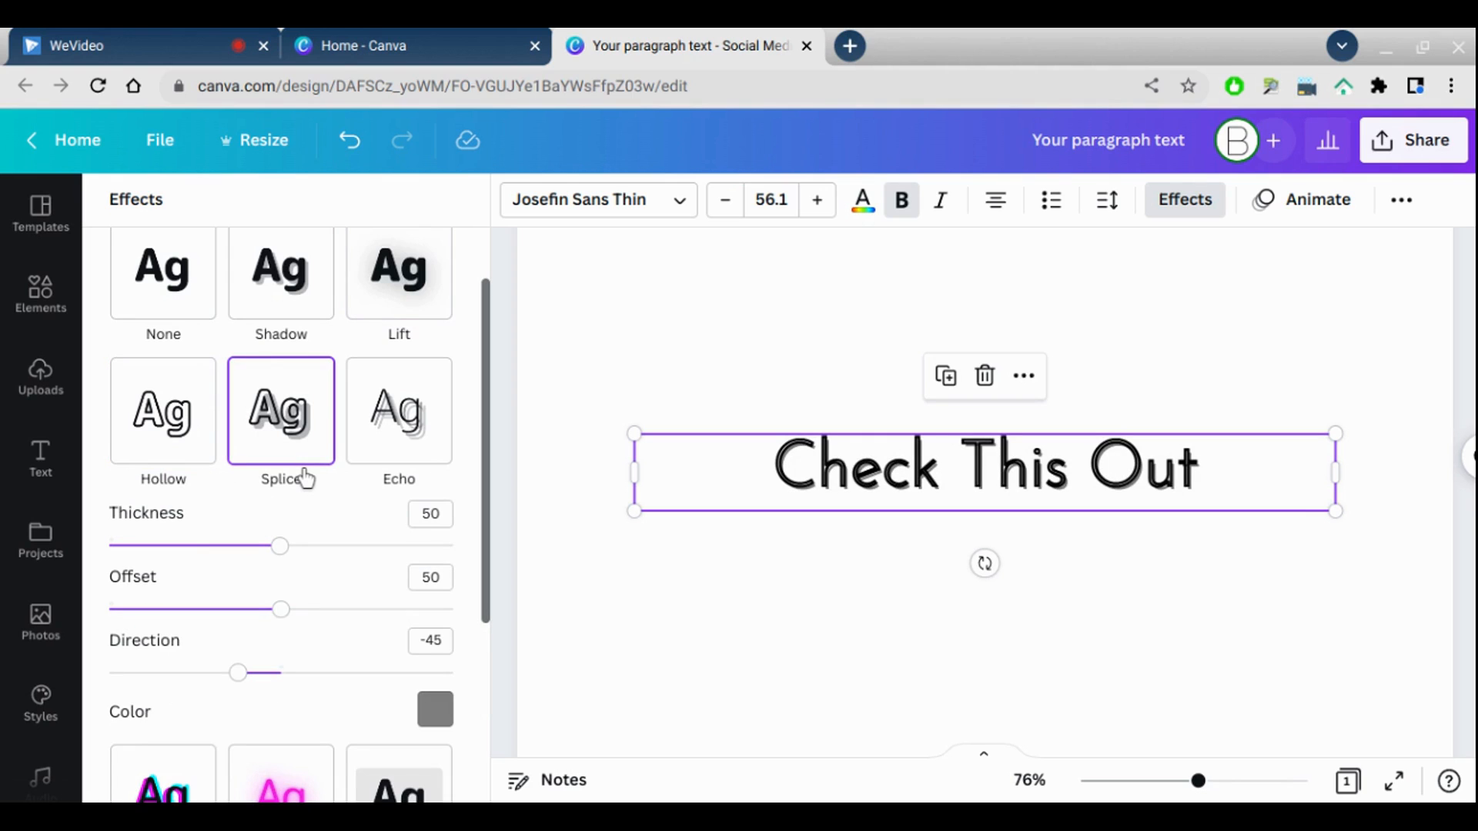
Step: Apply the Echo effect to "Check This Out", try pink and yellow, and settle on turquoise from the EMBODY colors
left_click(397, 478)
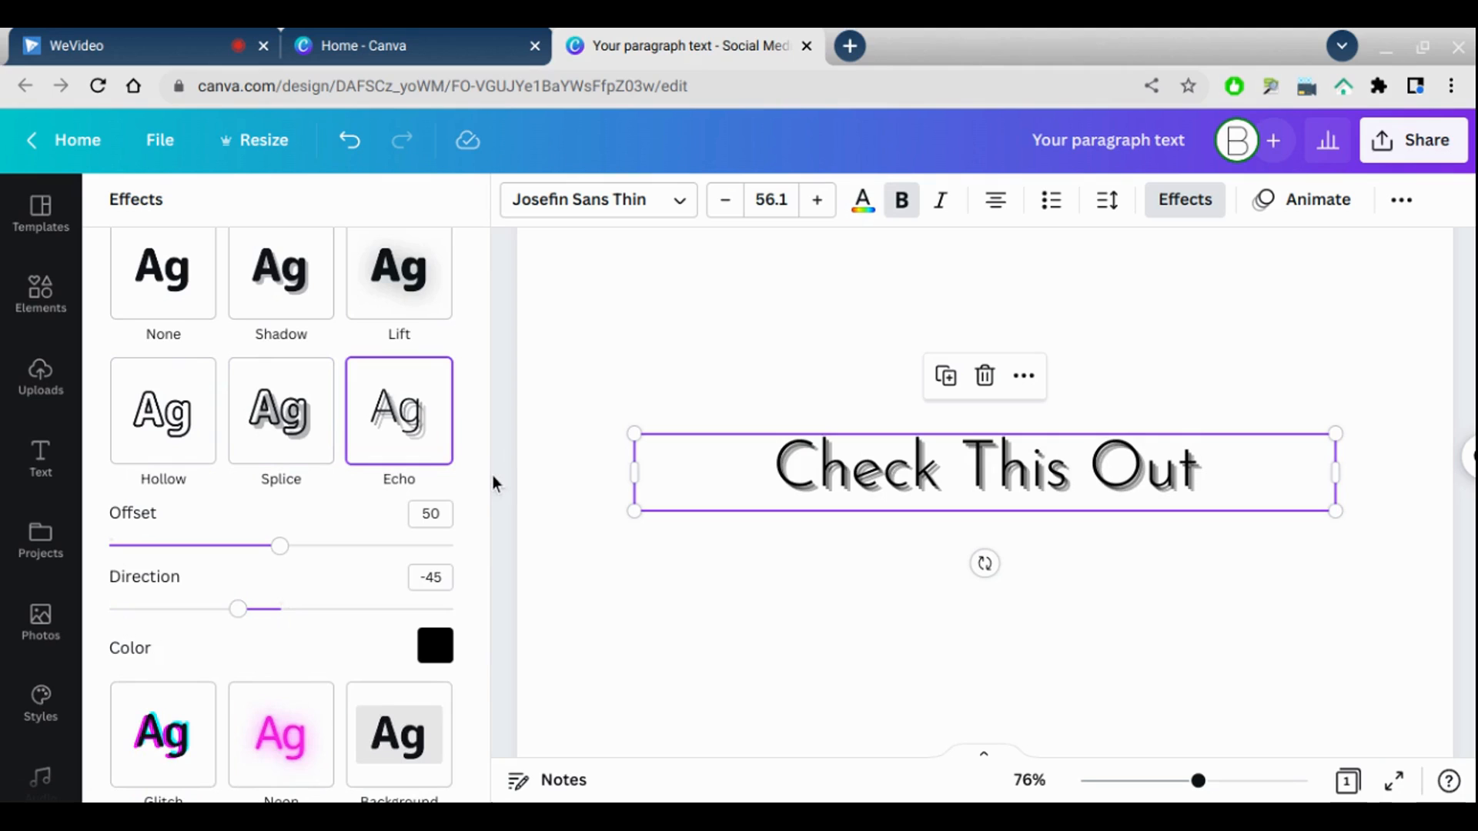
left_click_drag(483, 475, 487, 521)
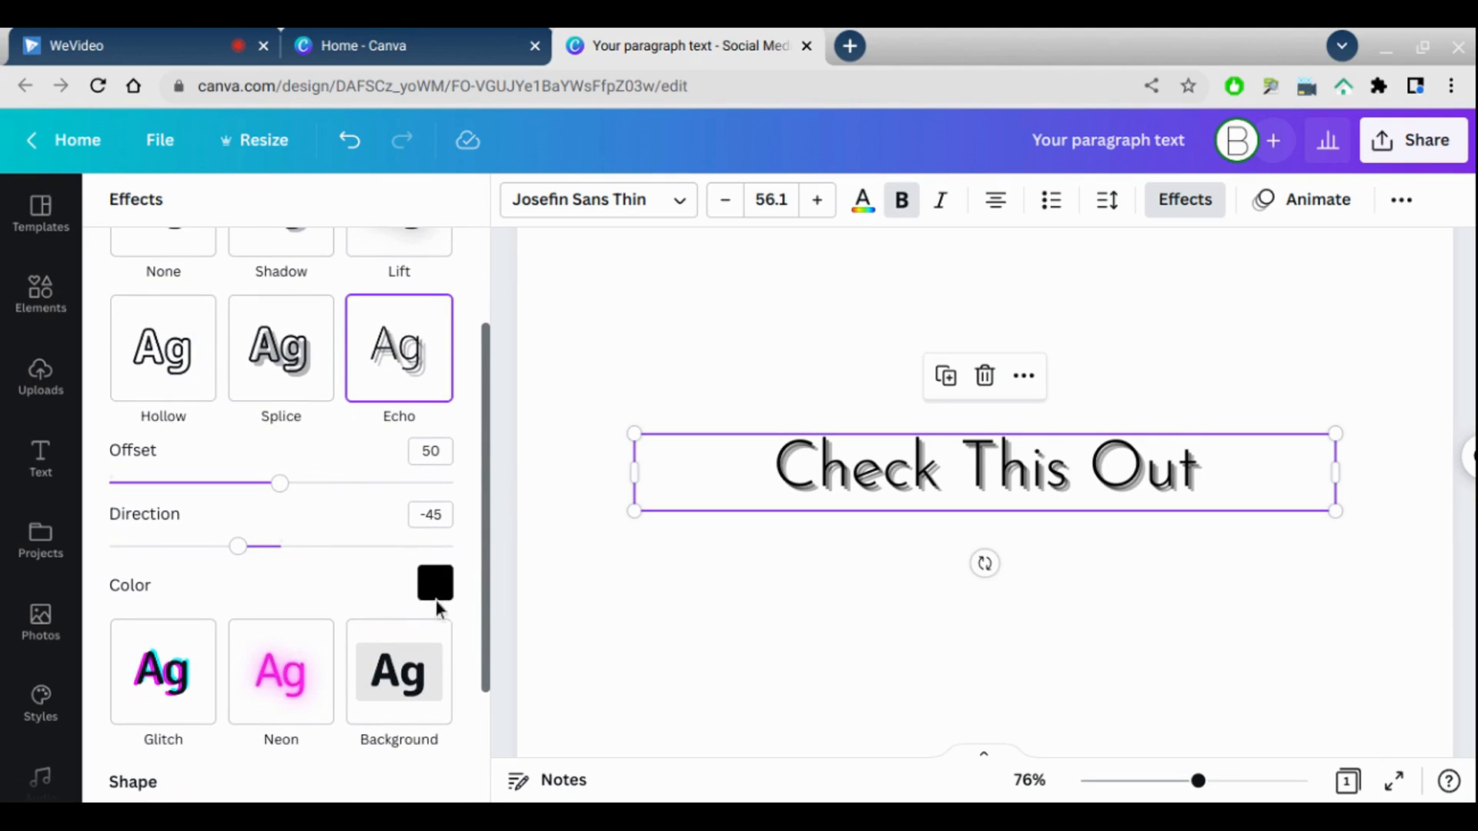
left_click(429, 624)
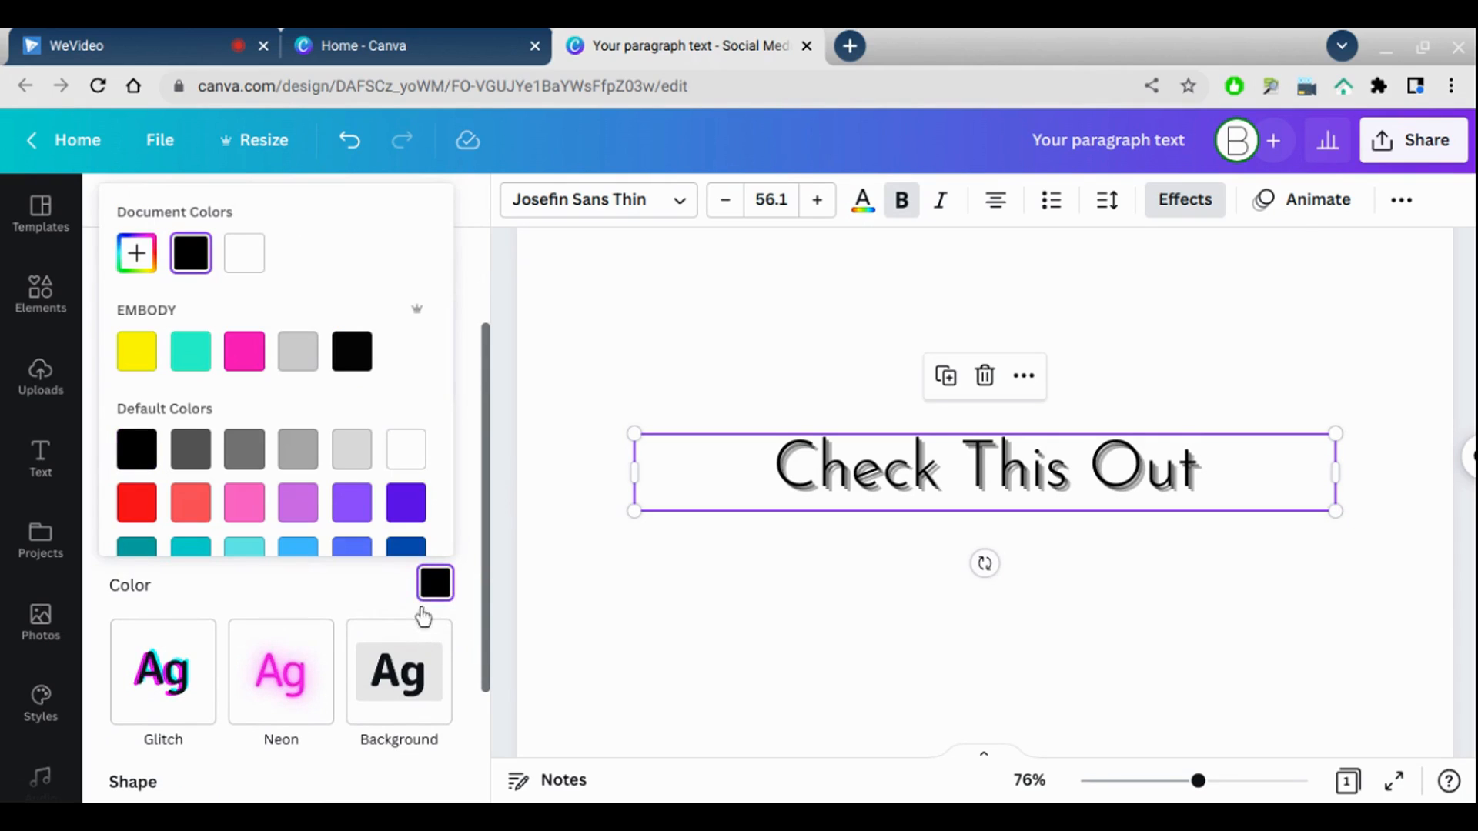
left_click(243, 369)
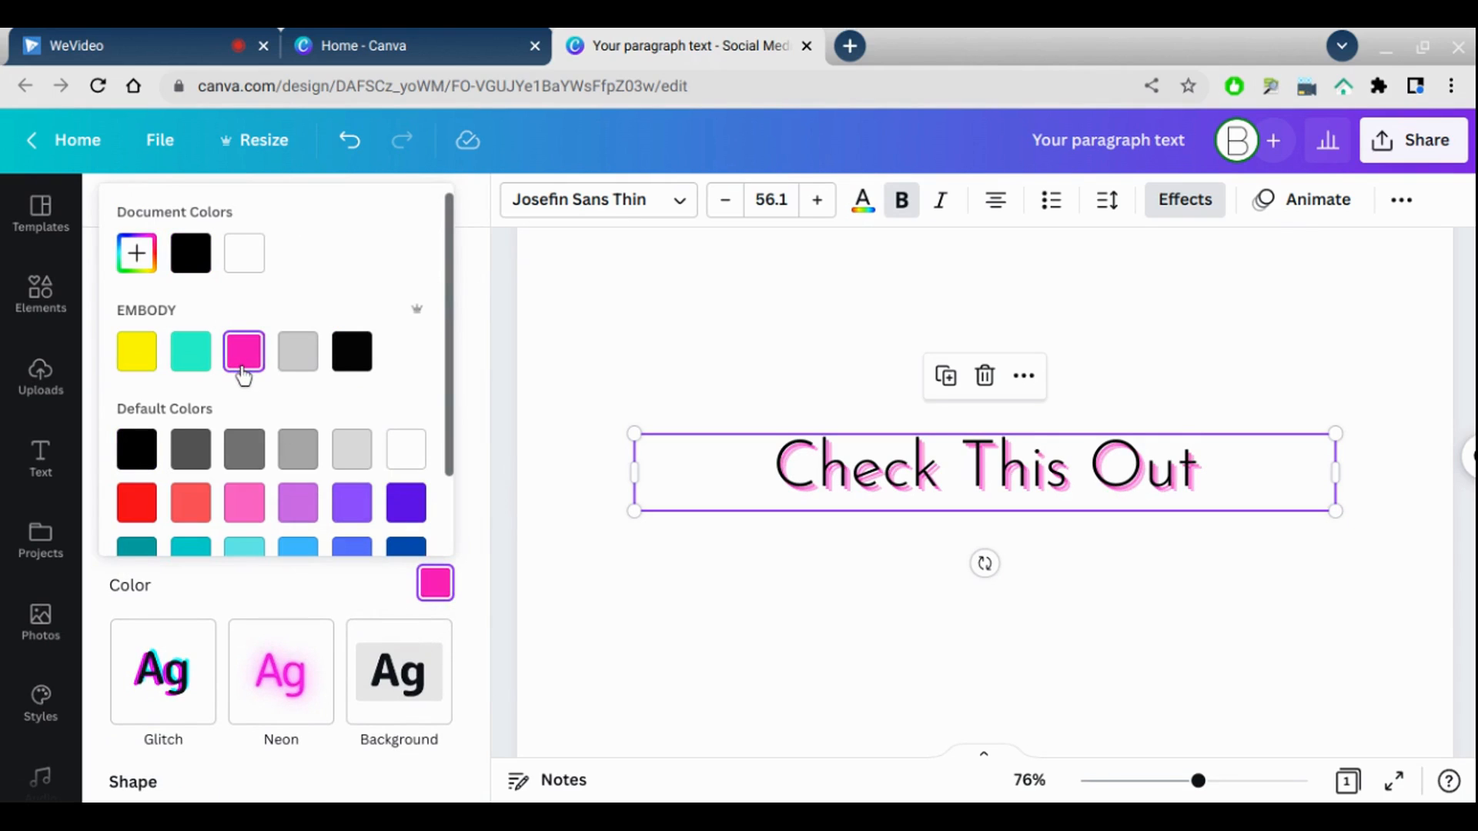
left_click(197, 368)
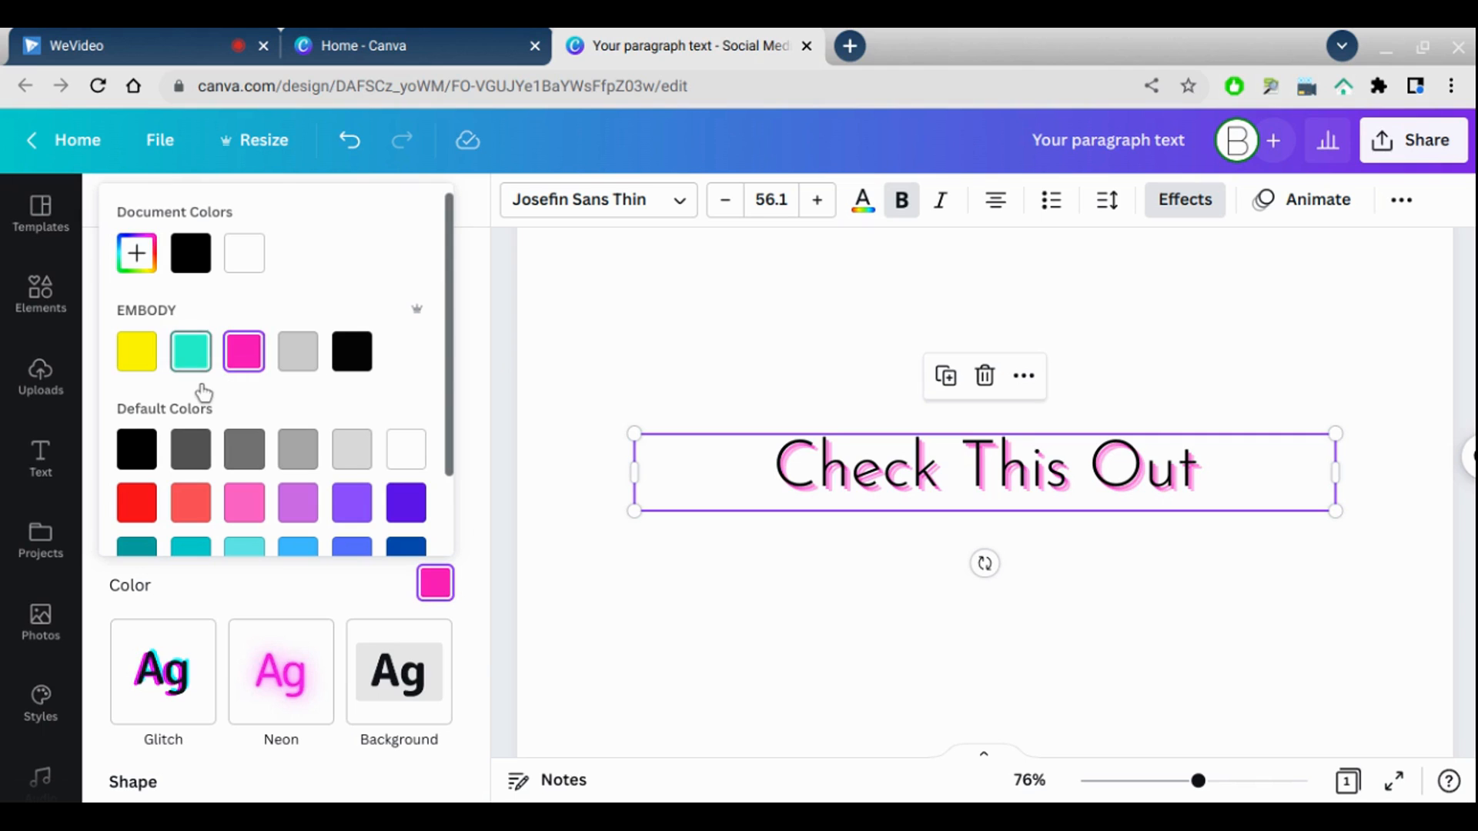
left_click(156, 393)
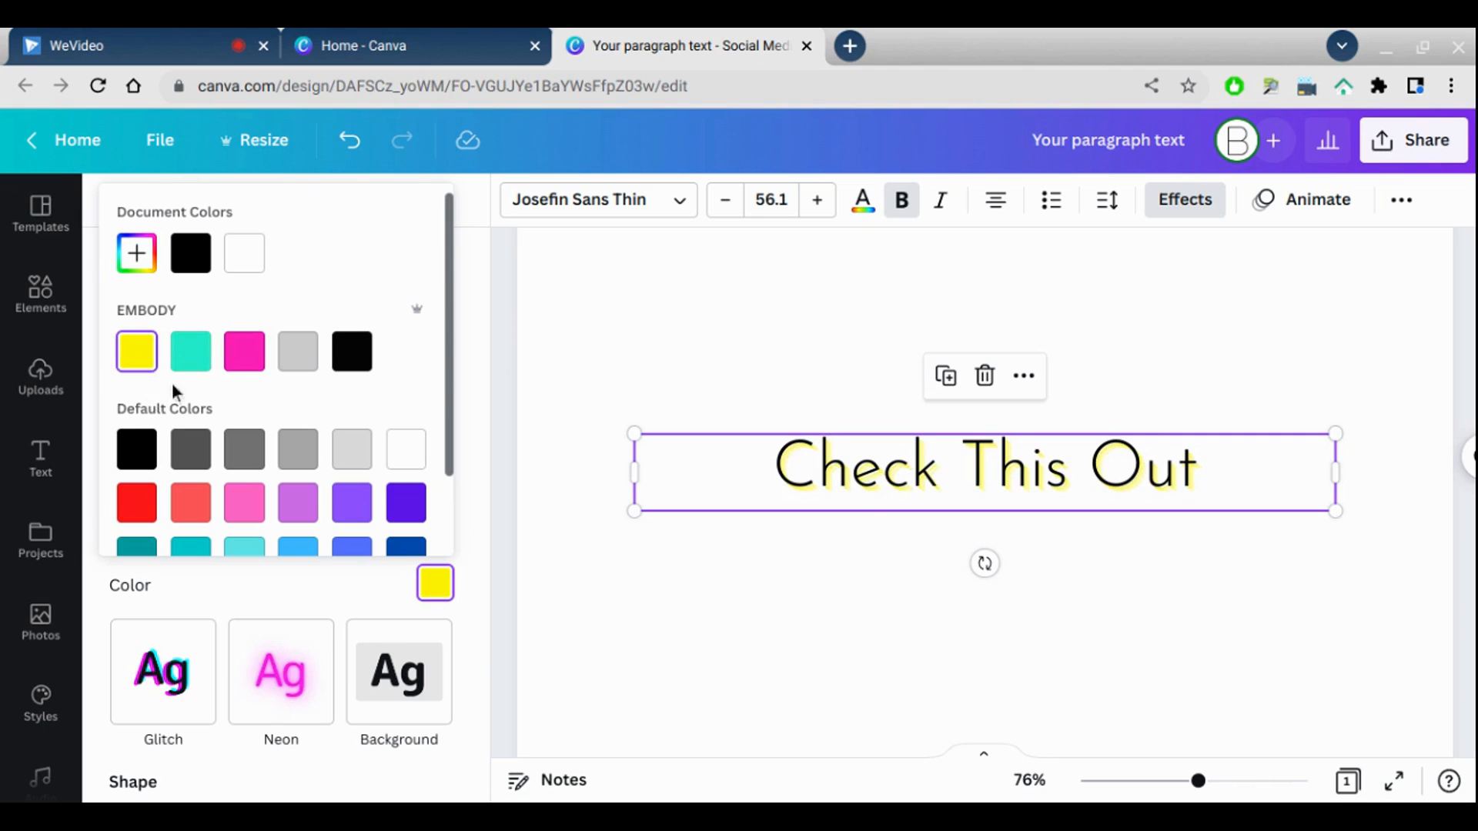
left_click(185, 391)
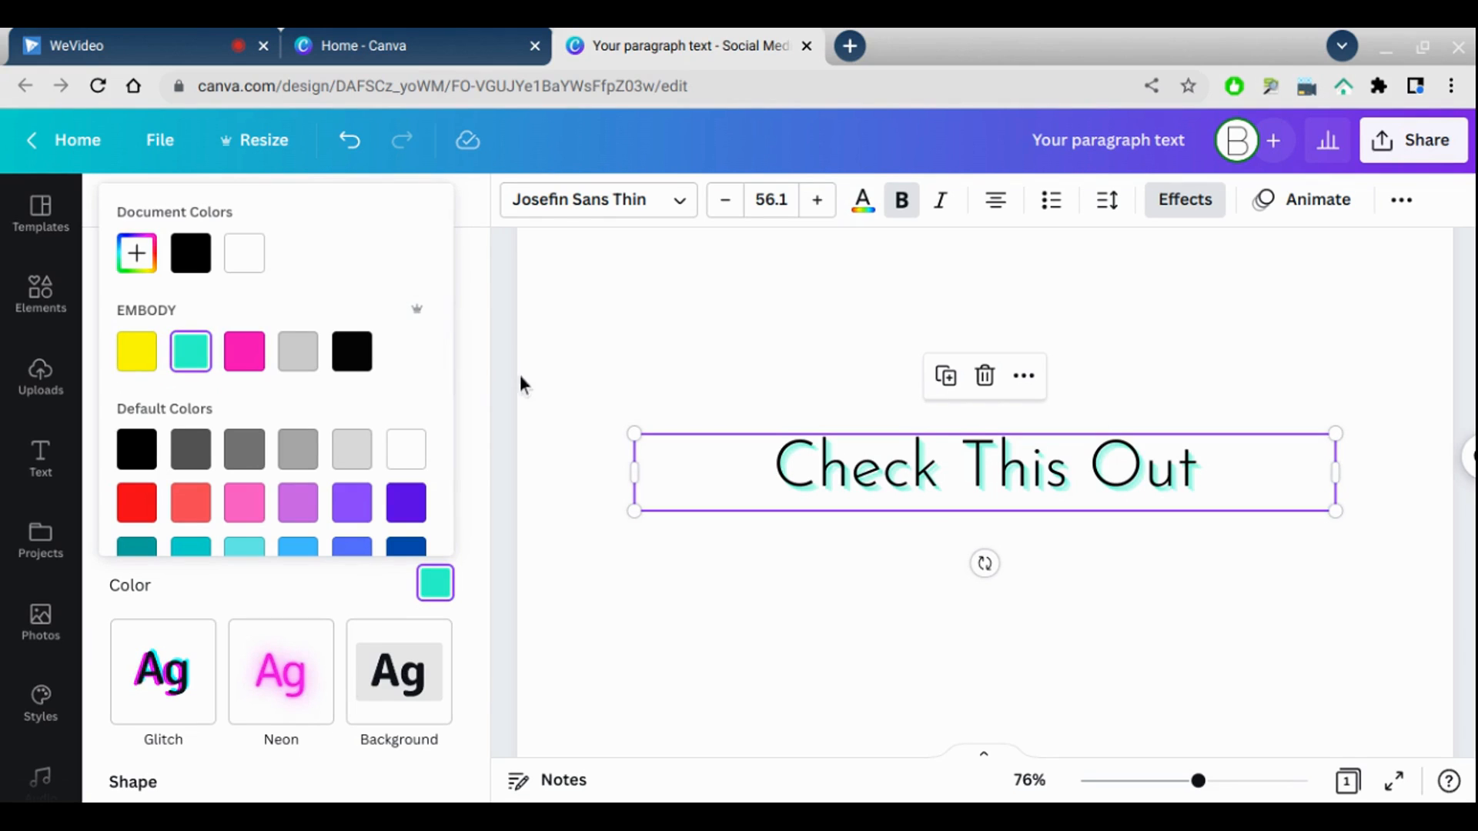
left_click_drag(450, 367, 533, 258)
left_click(477, 394)
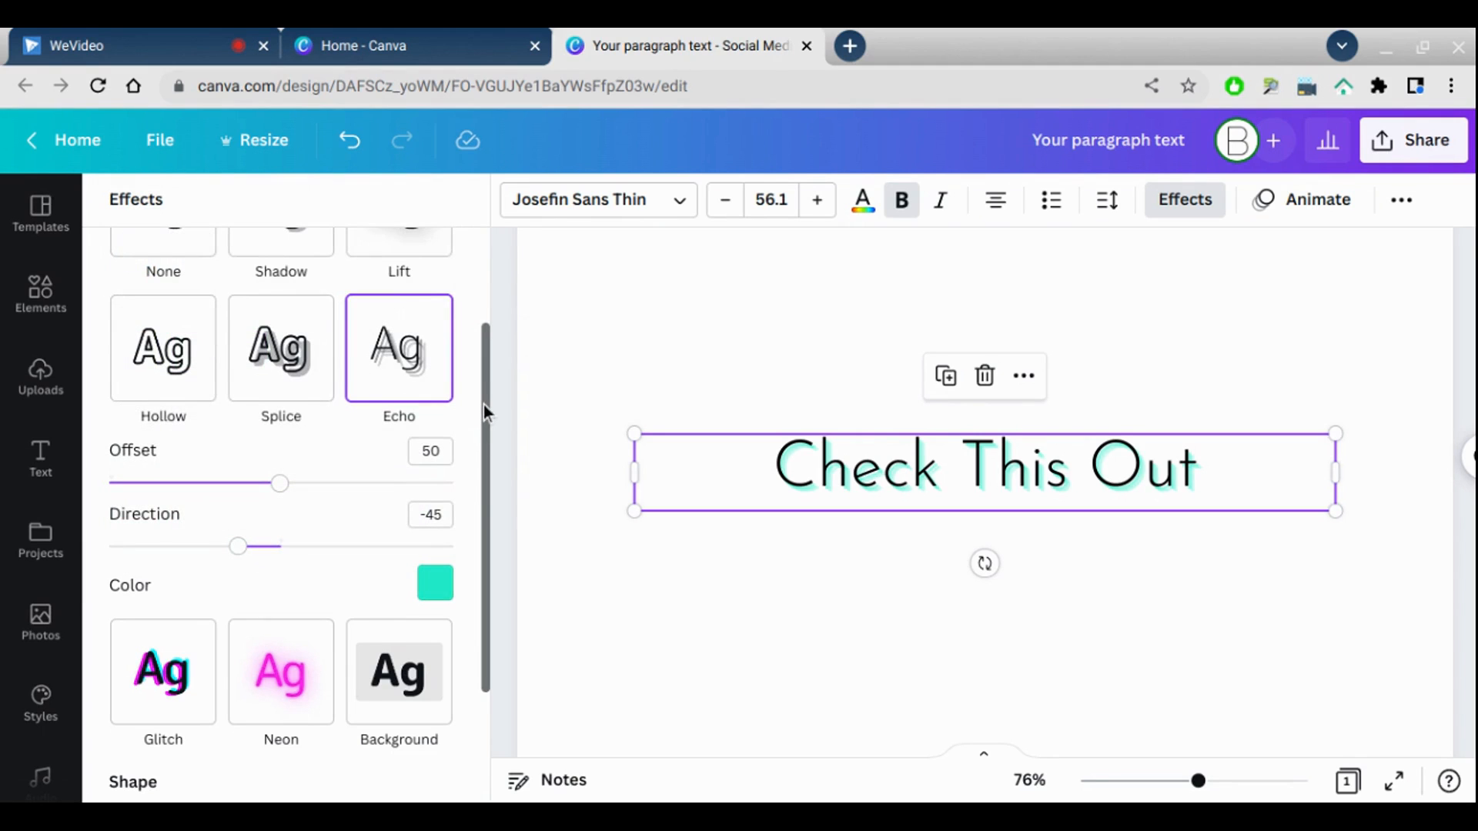
left_click_drag(484, 405, 482, 481)
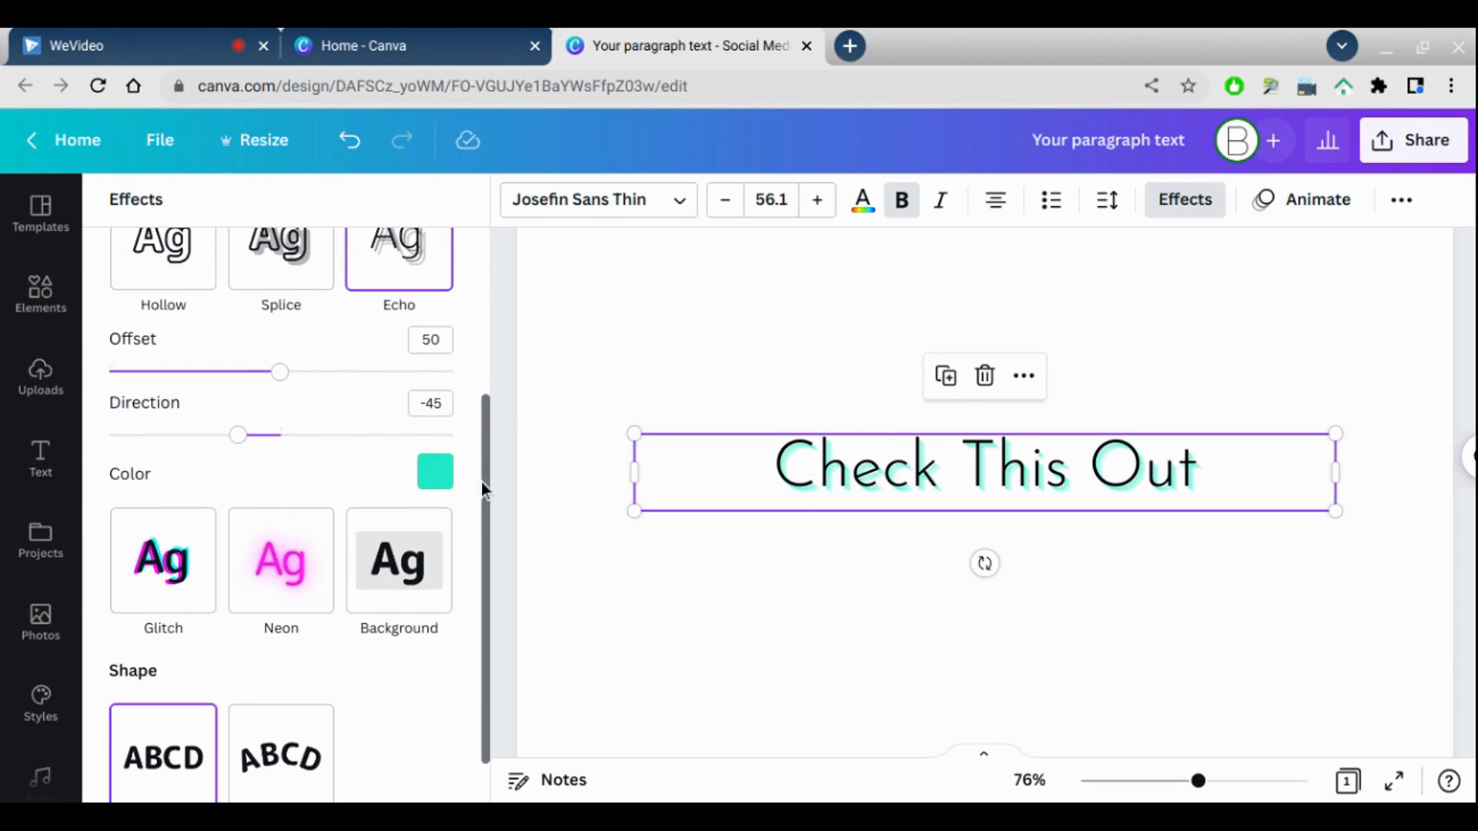
Step: Try the Glitch effect and the Neon effect on "Check This Out", testing pink, turquoise and yellow from the EMBODY colors as neon text colors
left_click(139, 643)
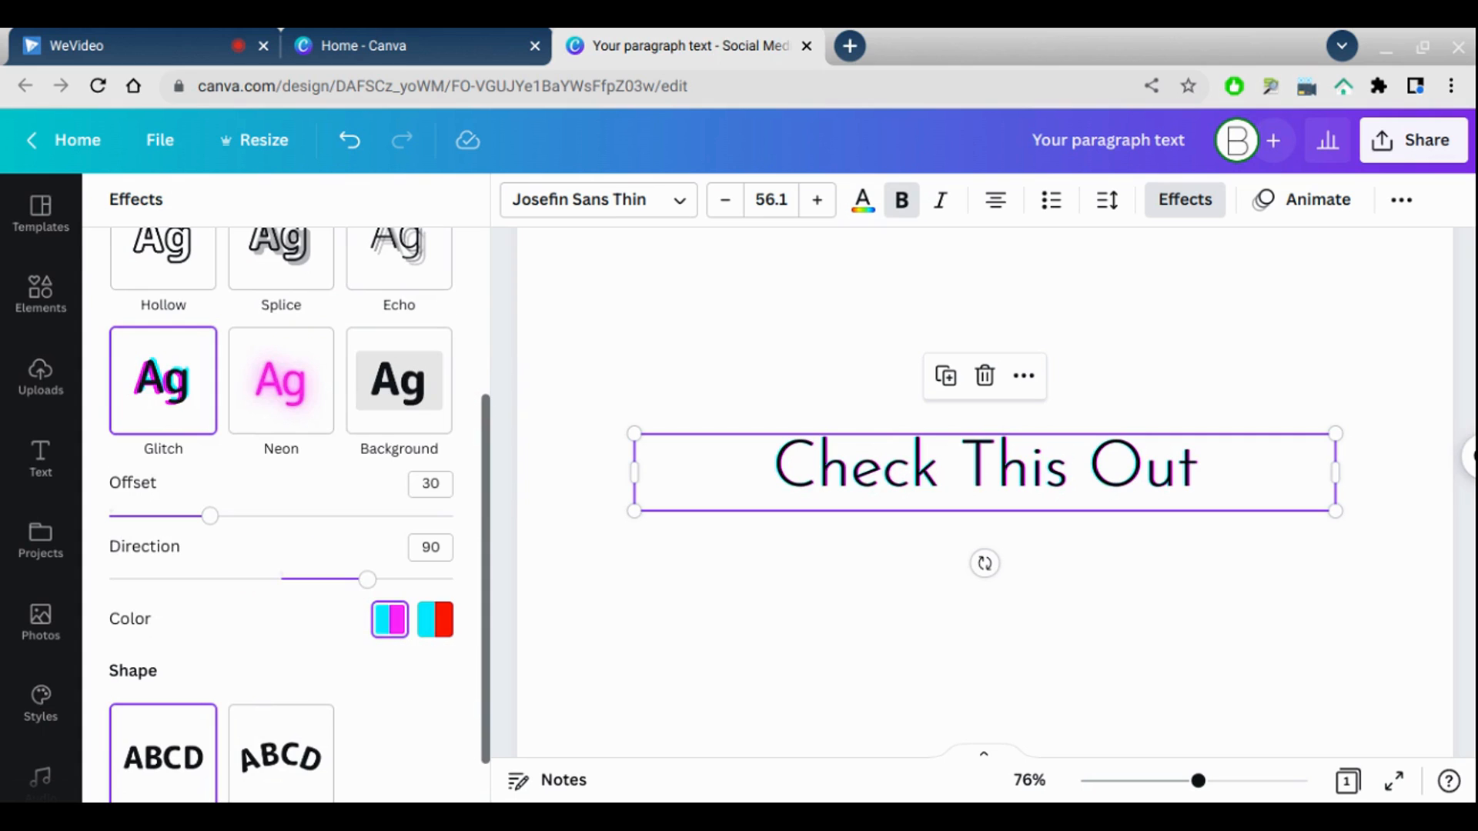
left_click(267, 440)
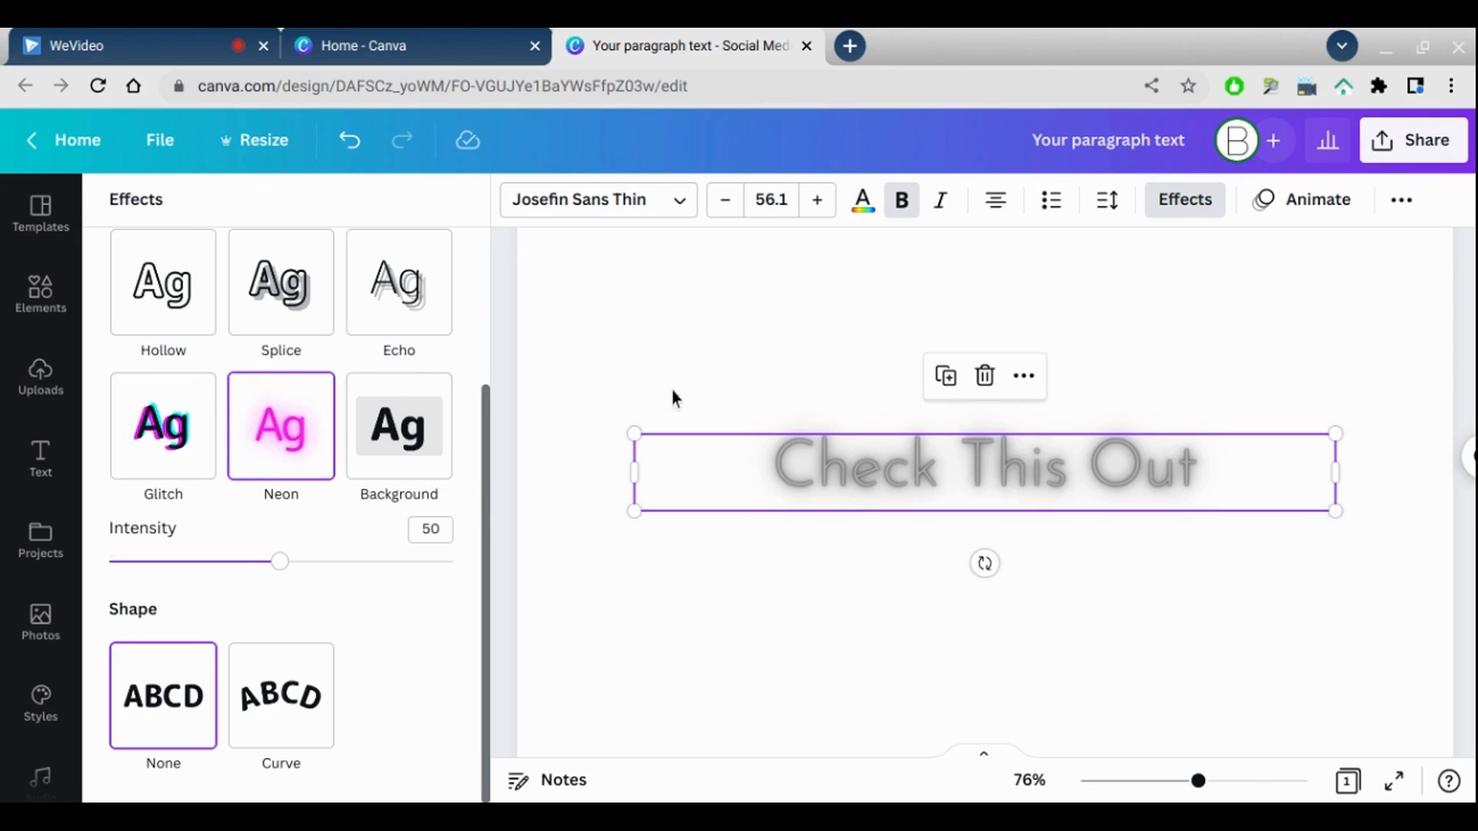
left_click(862, 202)
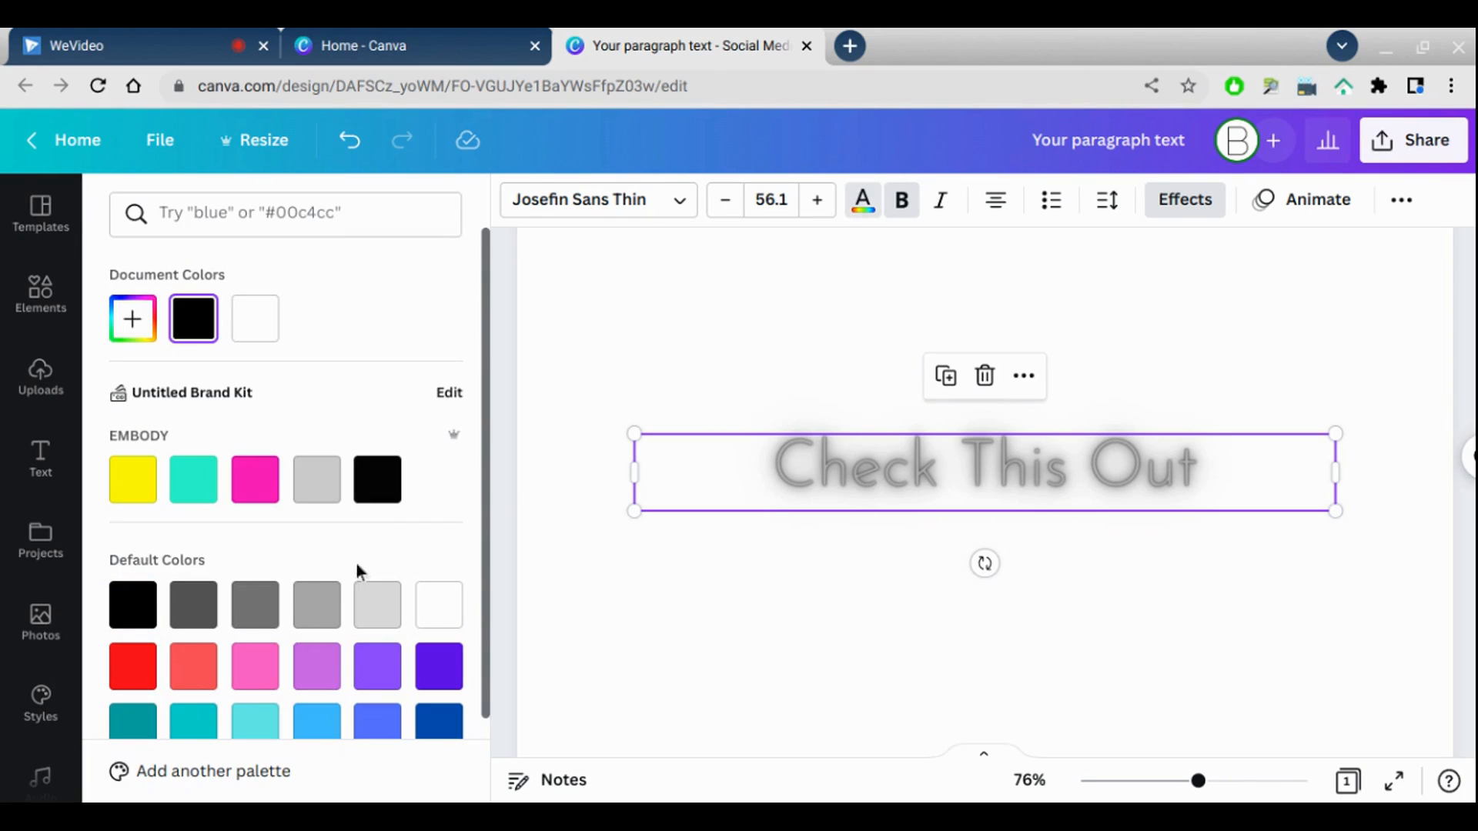
left_click(255, 480)
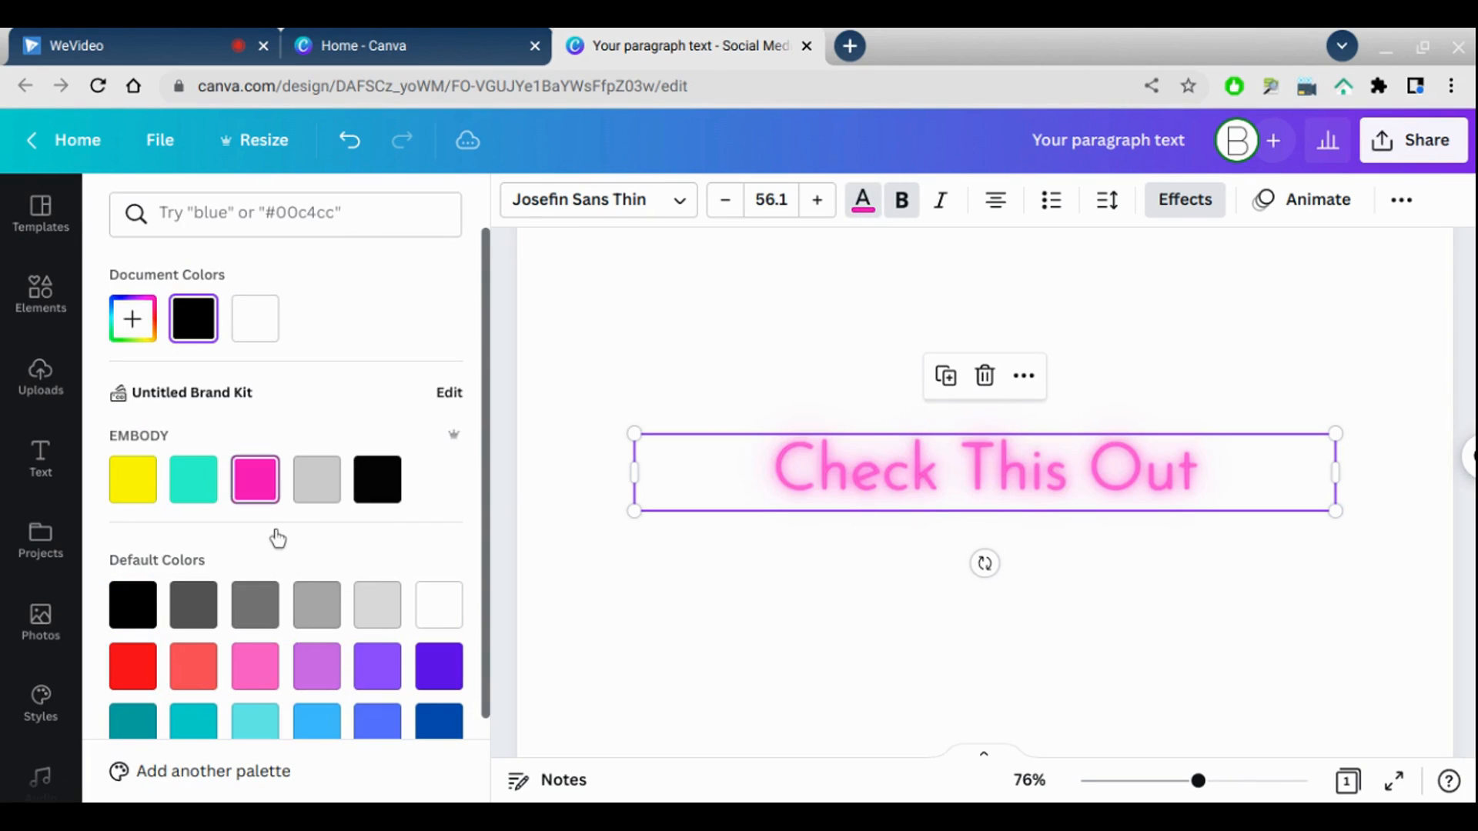
left_click(194, 482)
left_click(139, 492)
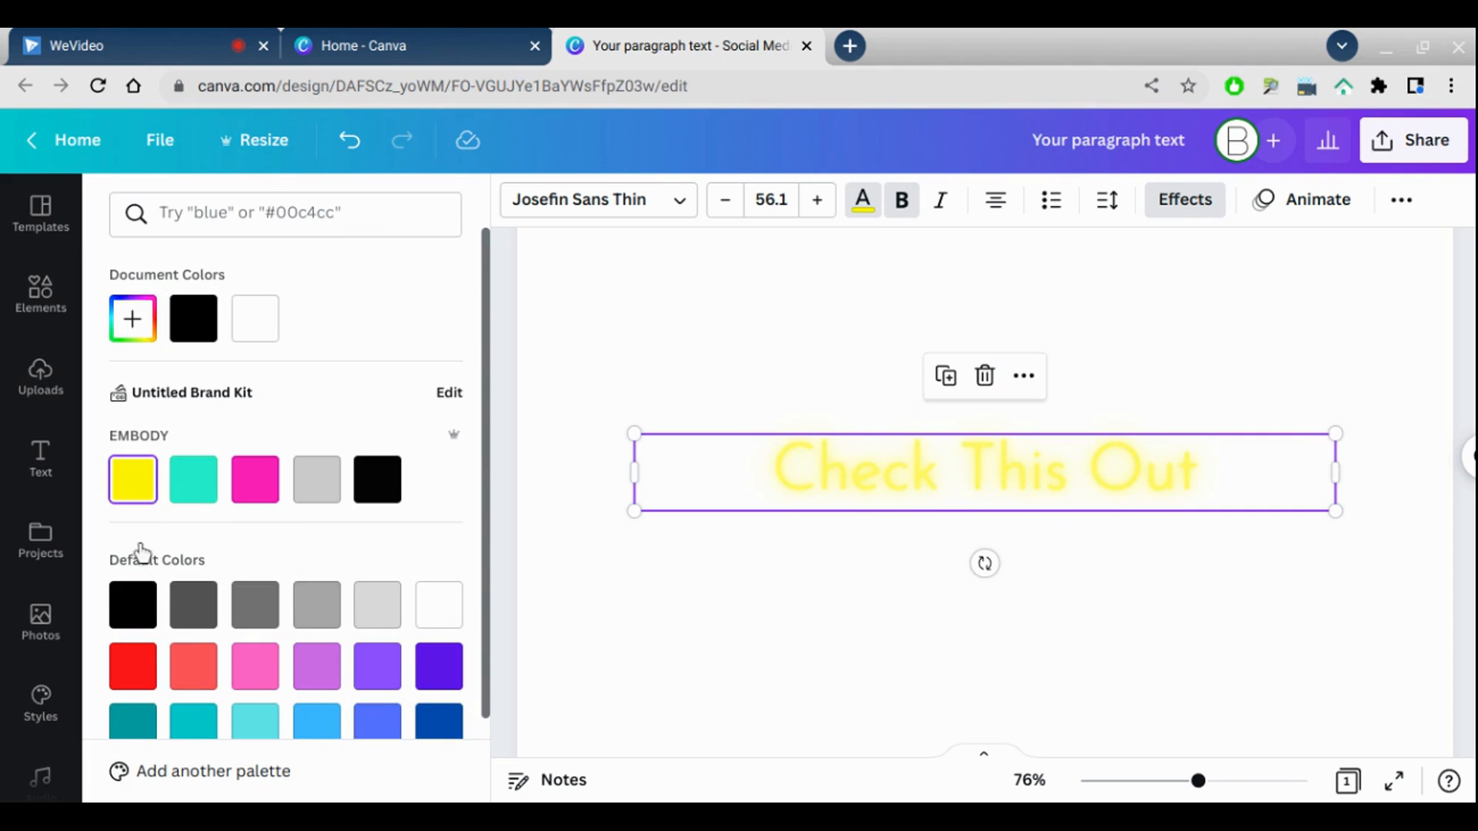
Step: Try black and several gray shades, pink and turquoise on the neon text, and set its color back to black from the document colors
left_click(153, 655)
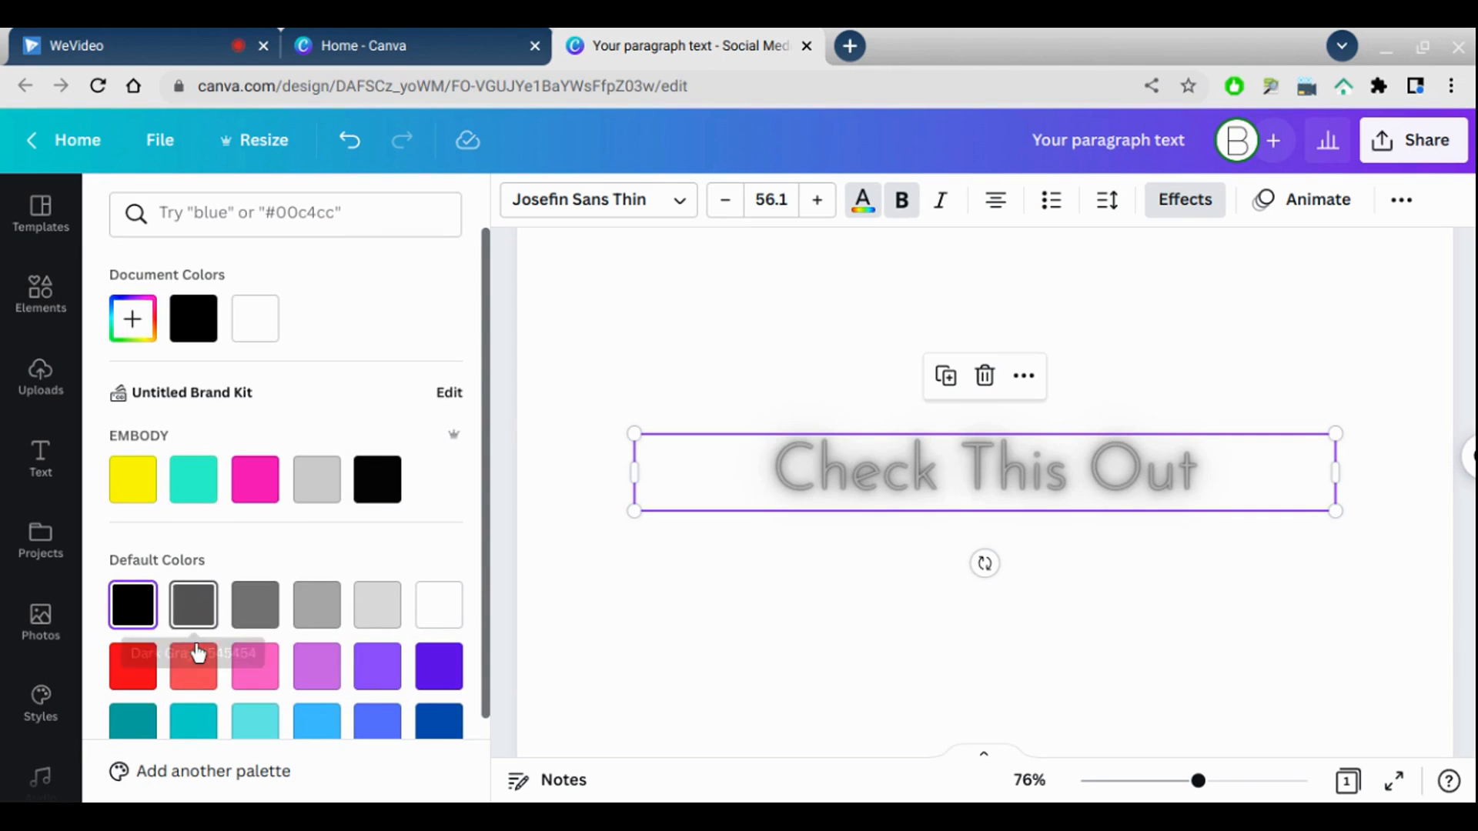
left_click(198, 653)
left_click(255, 615)
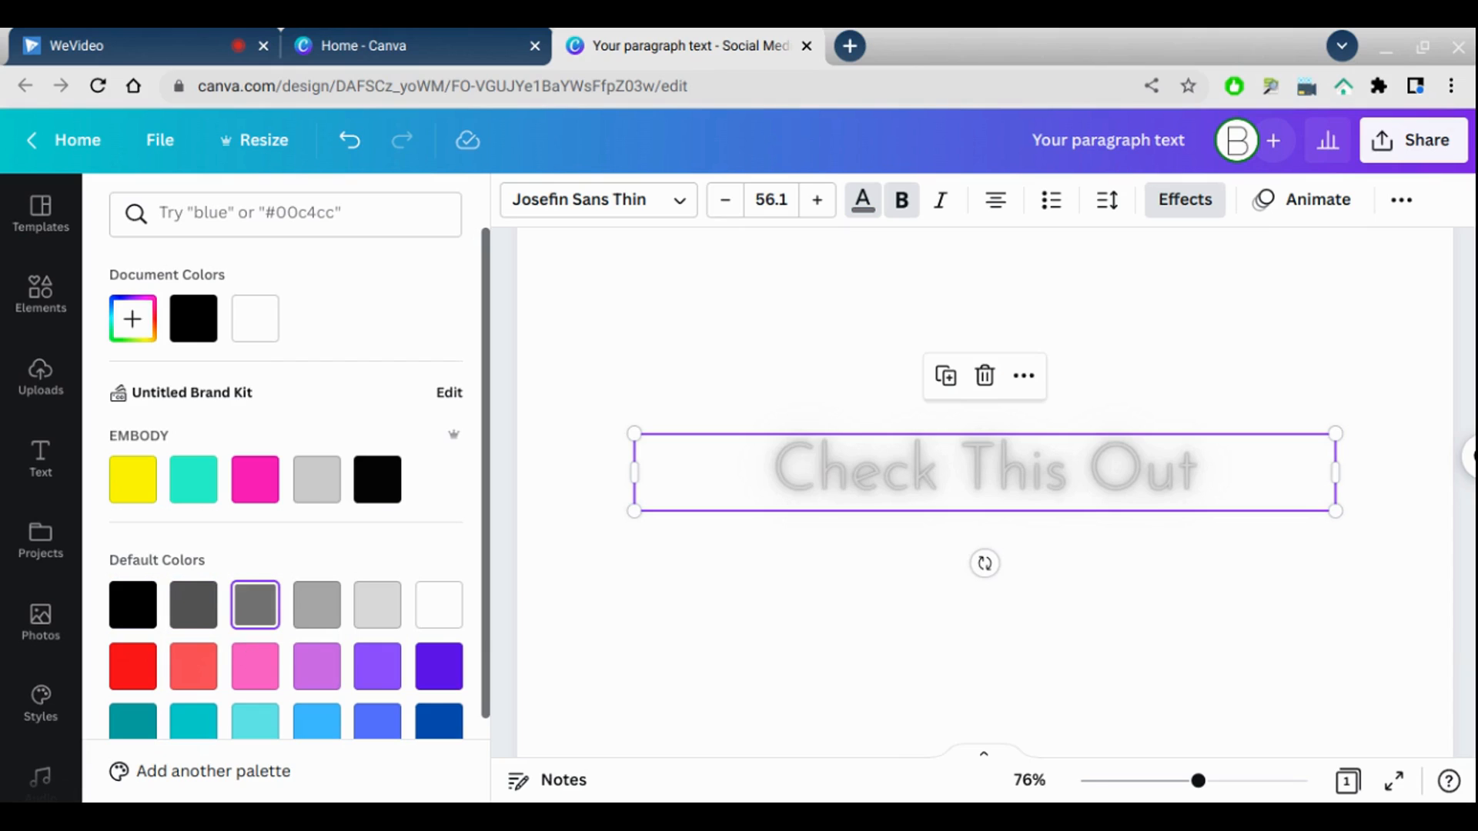
left_click(314, 611)
left_click(259, 491)
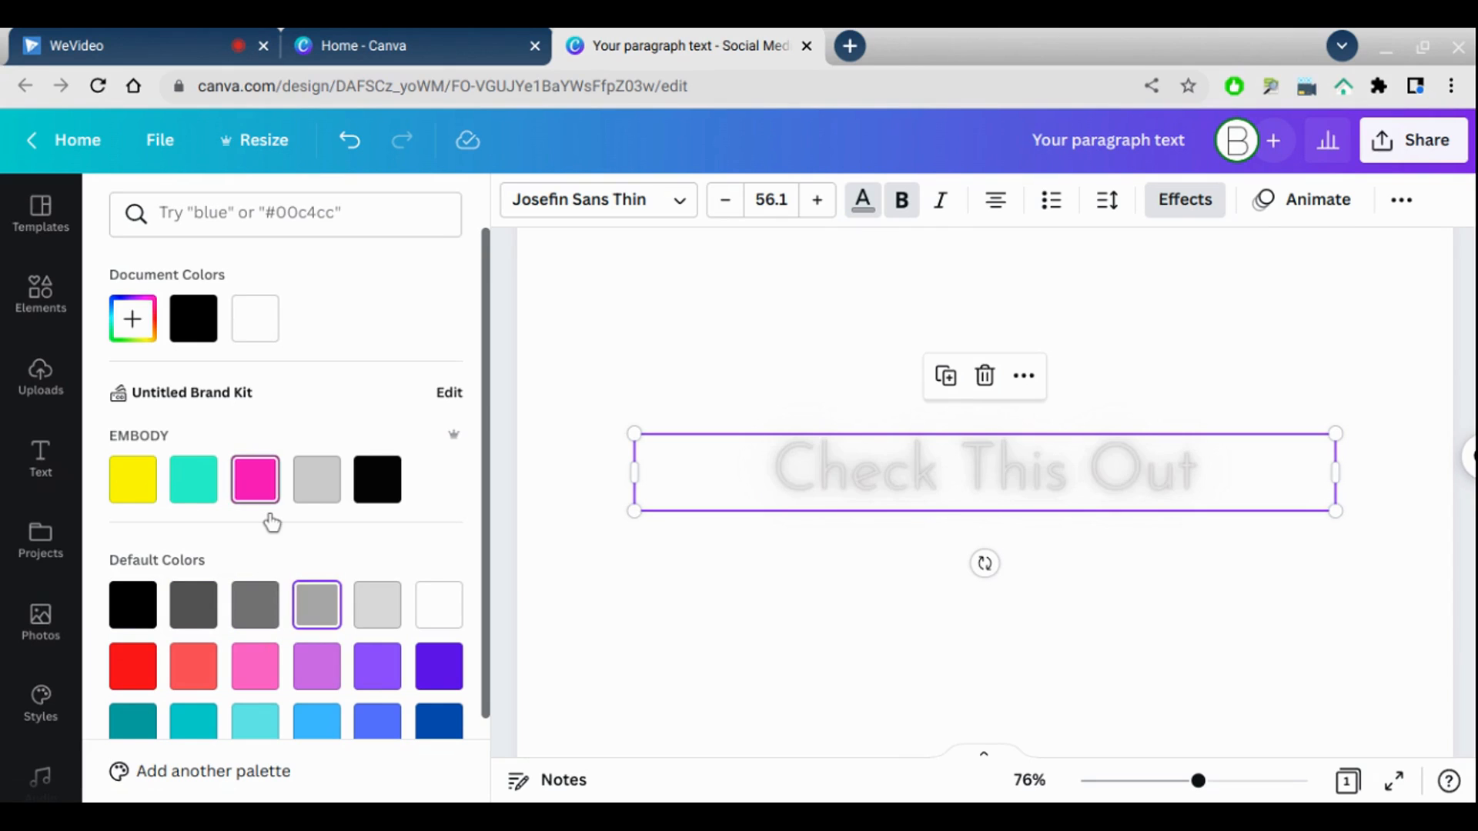
left_click(193, 495)
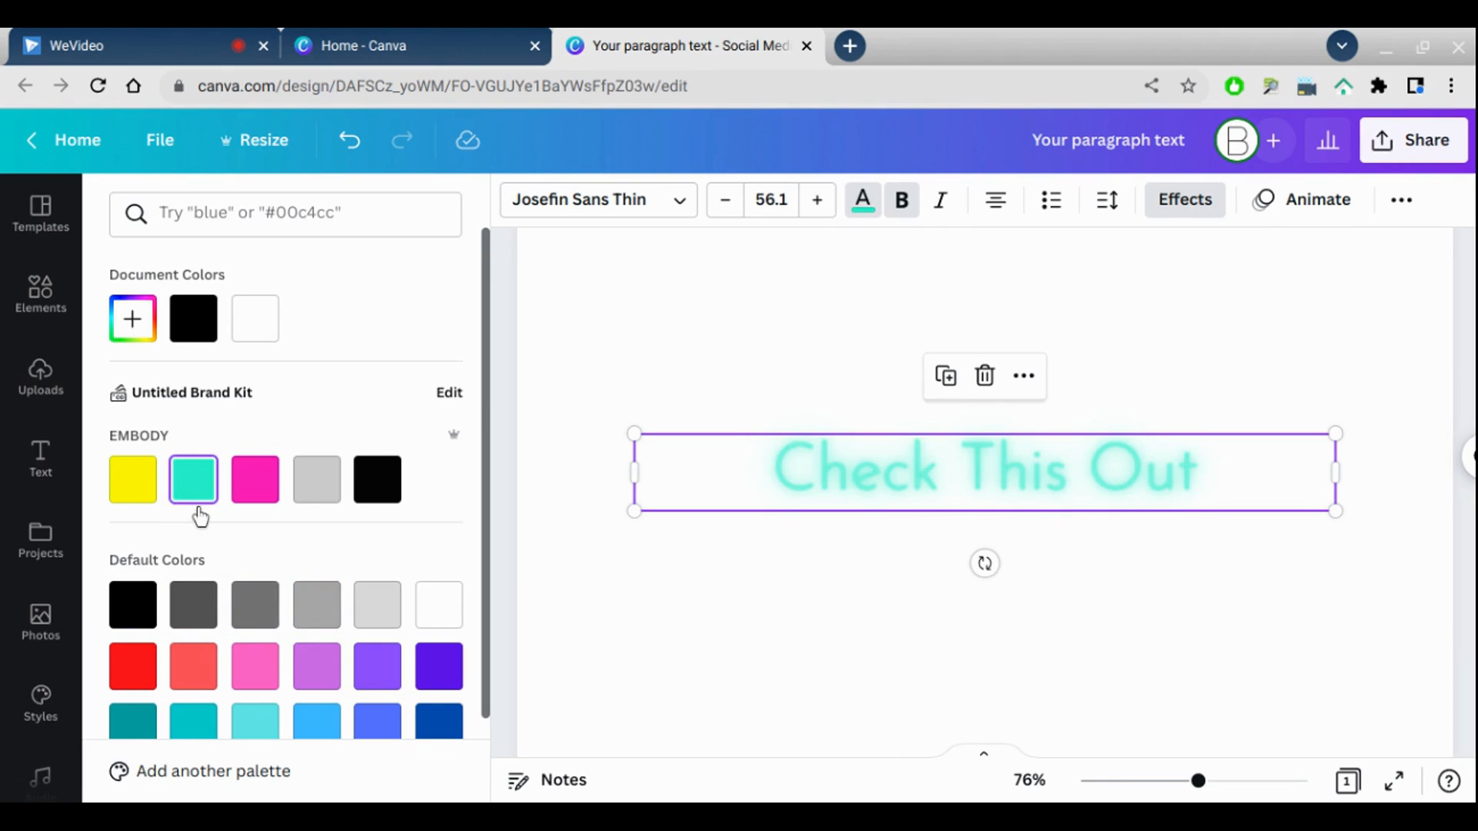
left_click(197, 332)
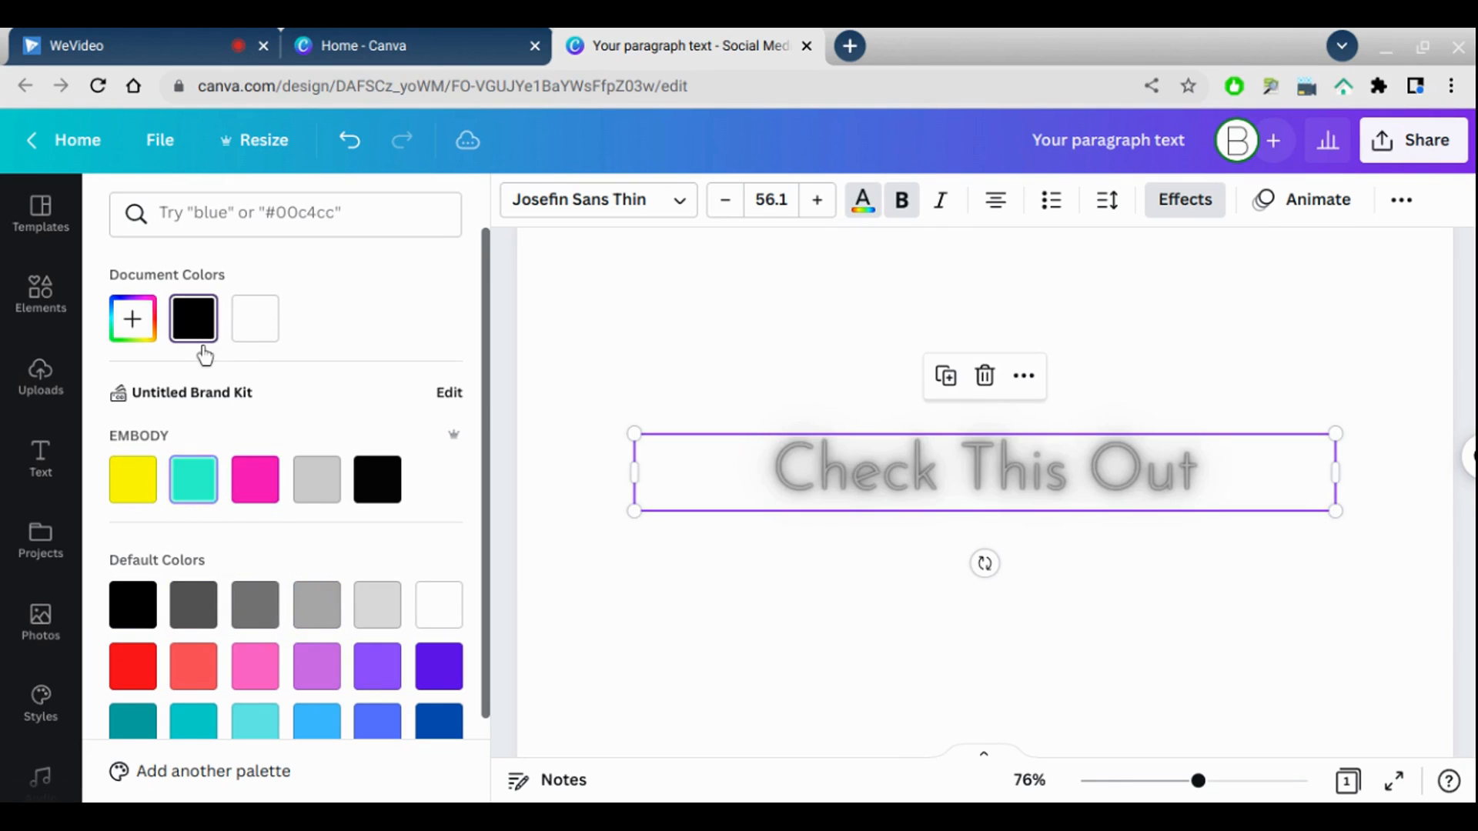
left_click(501, 302)
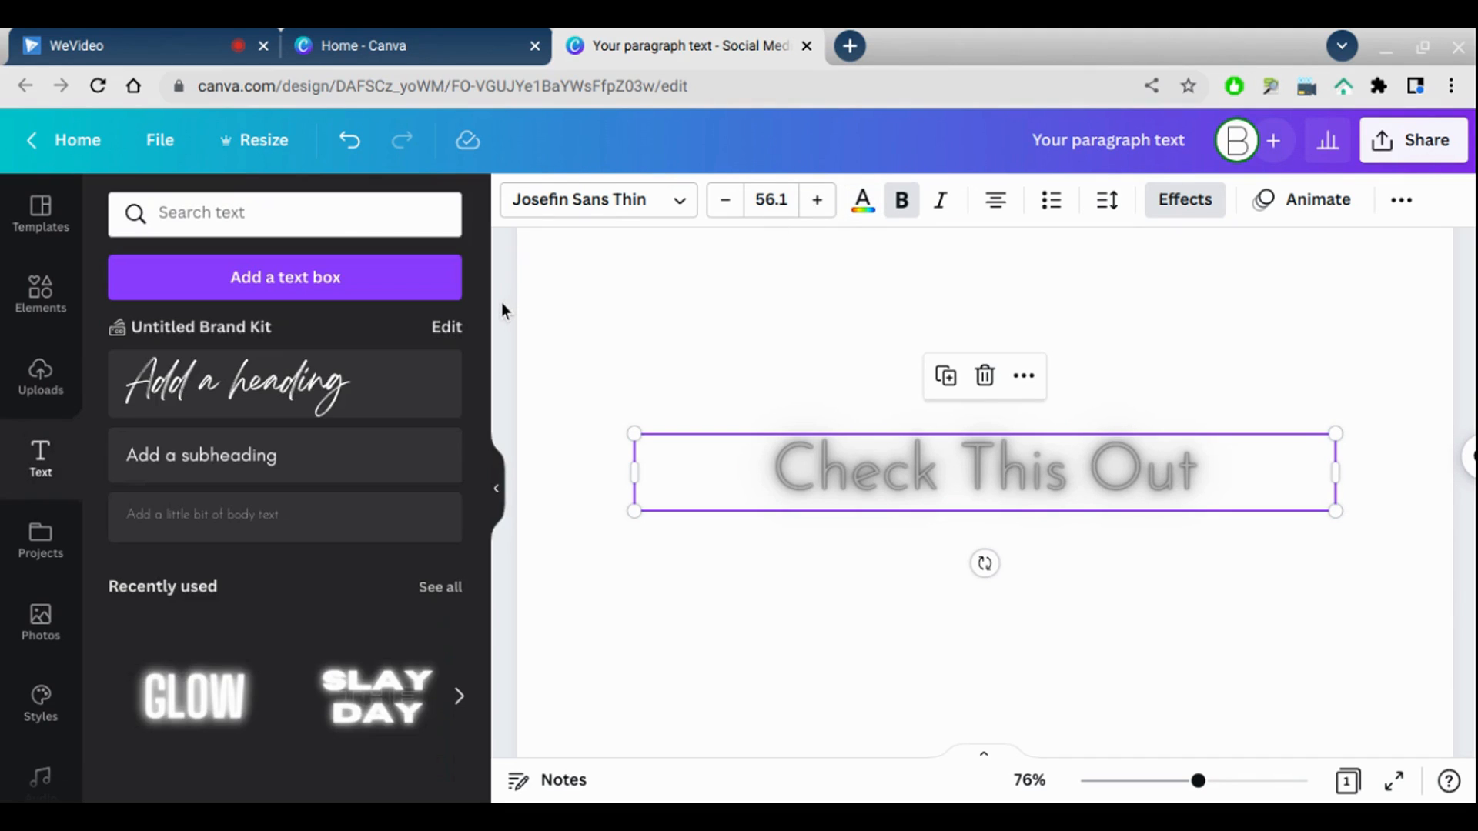
Step: Apply the Background effect to "Check This Out" with roundness 49, spread 48 and transparency 85
left_click(1186, 202)
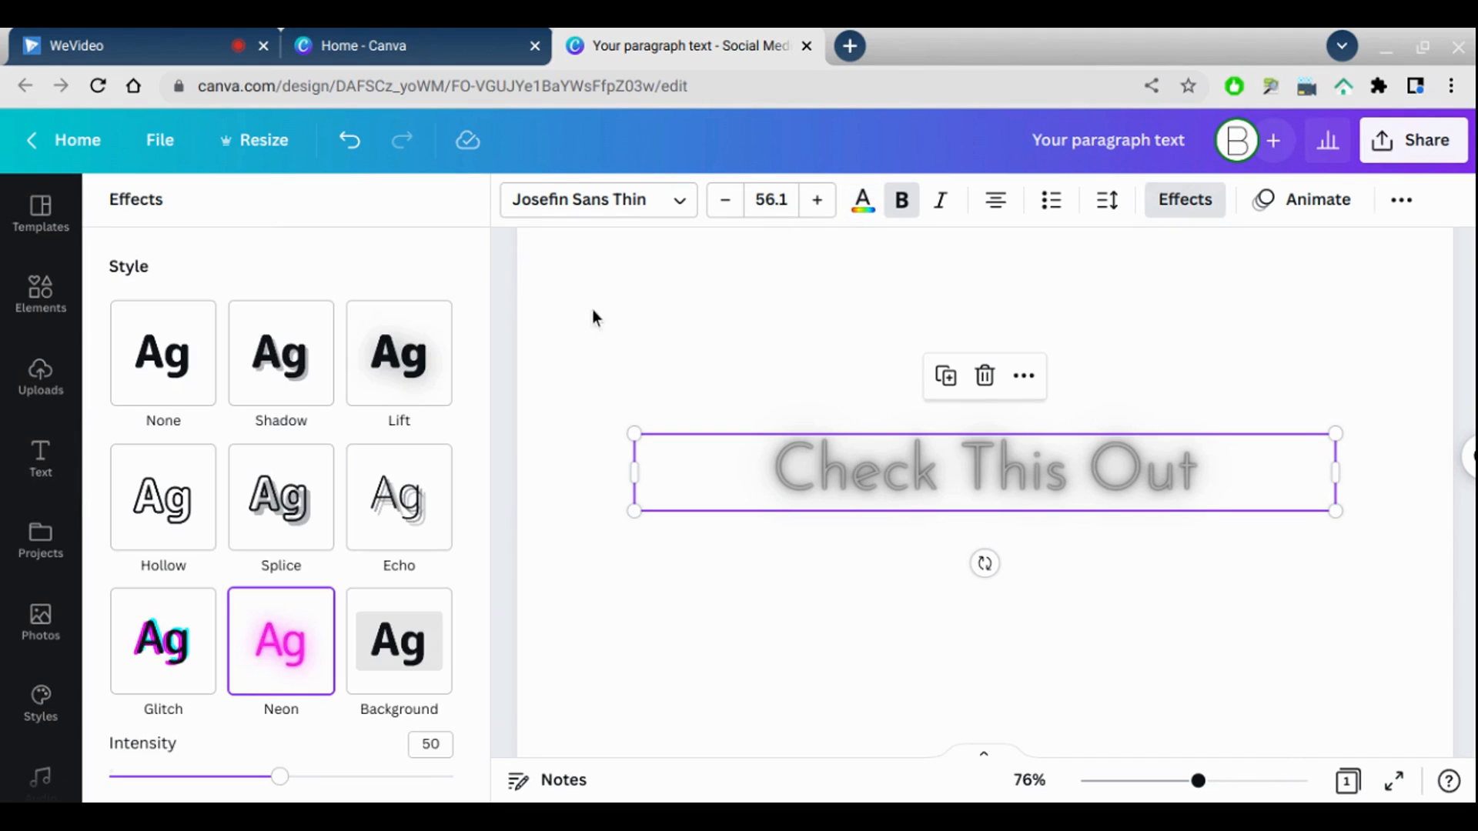
left_click_drag(484, 387, 487, 491)
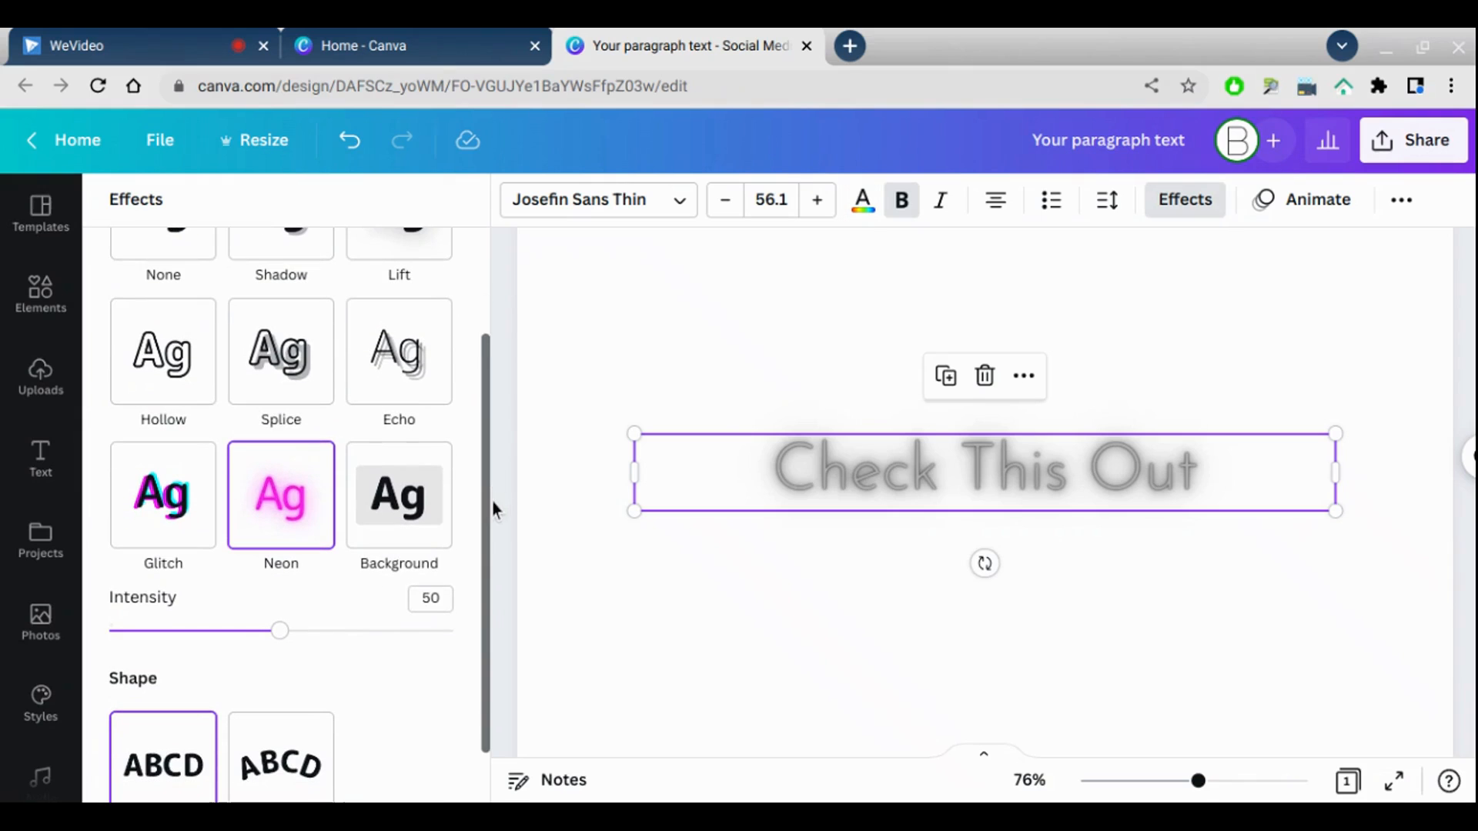
left_click(437, 529)
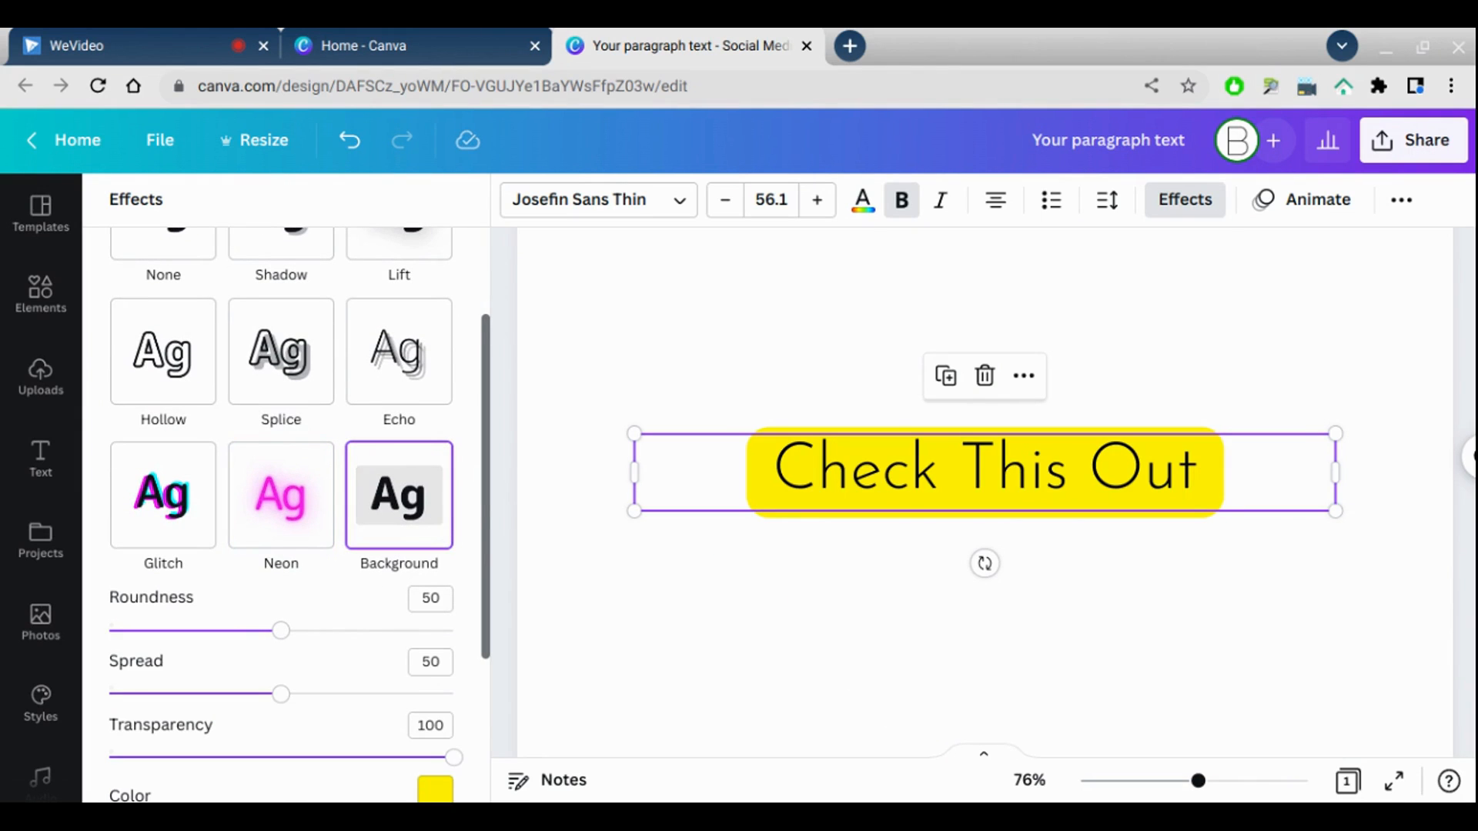
left_click_drag(483, 475, 488, 573)
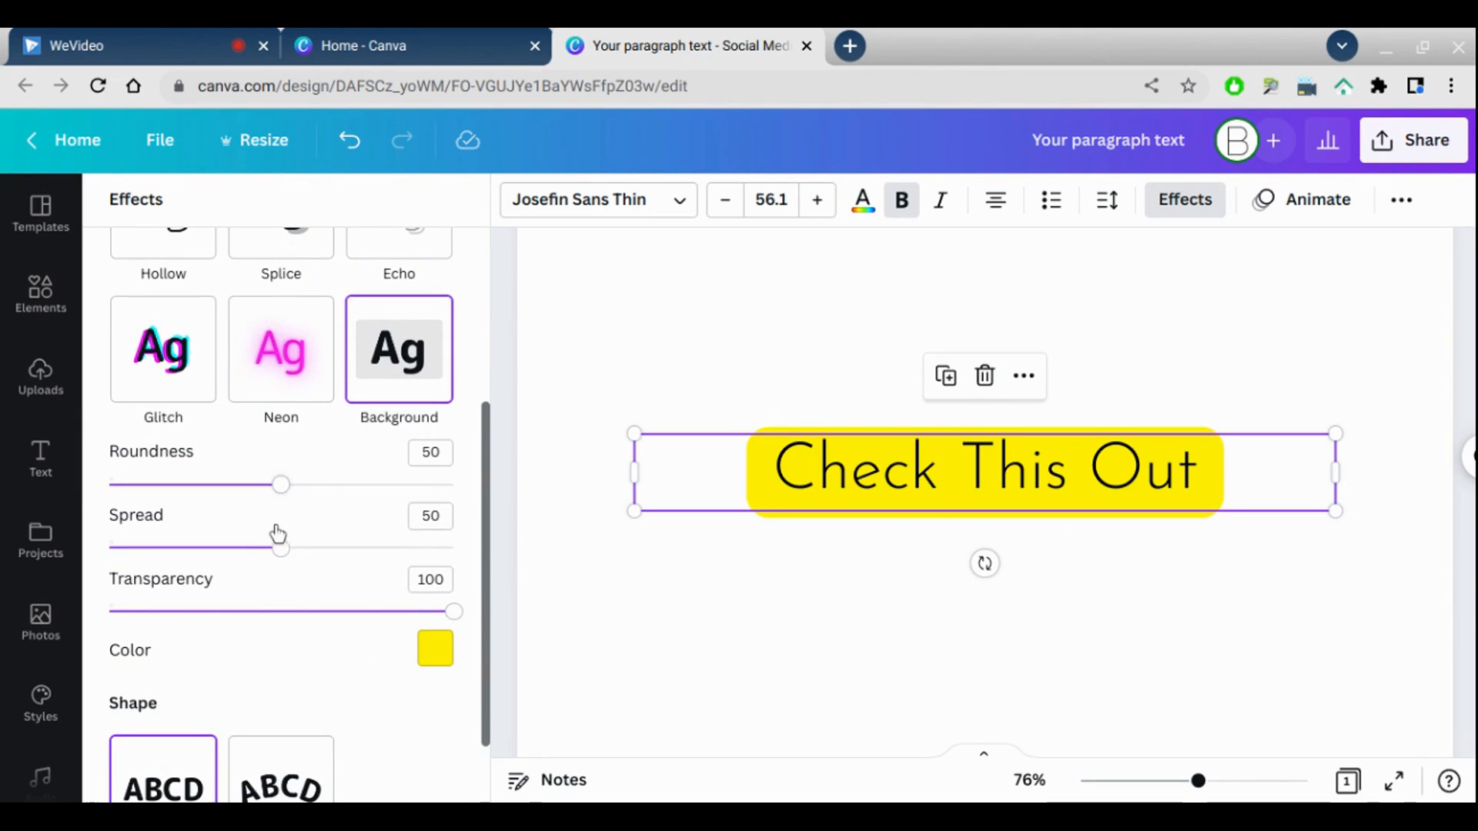
mouse_move(282, 533)
left_mouse_down()
mouse_move(172, 544)
mouse_move(393, 556)
mouse_move(282, 531)
left_mouse_up()
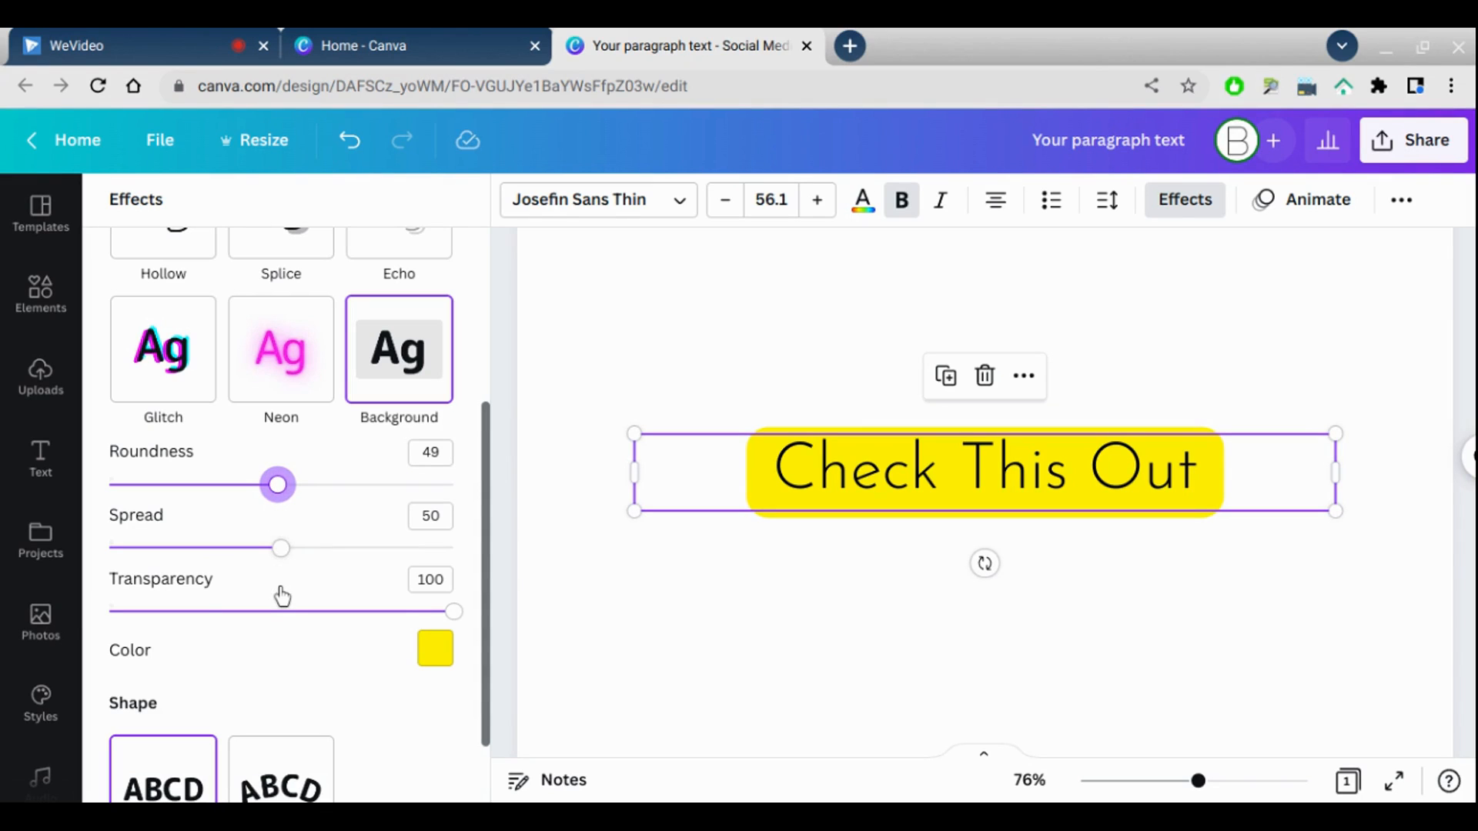
mouse_move(280, 598)
left_mouse_down()
mouse_move(168, 600)
mouse_move(376, 612)
mouse_move(276, 595)
left_mouse_up()
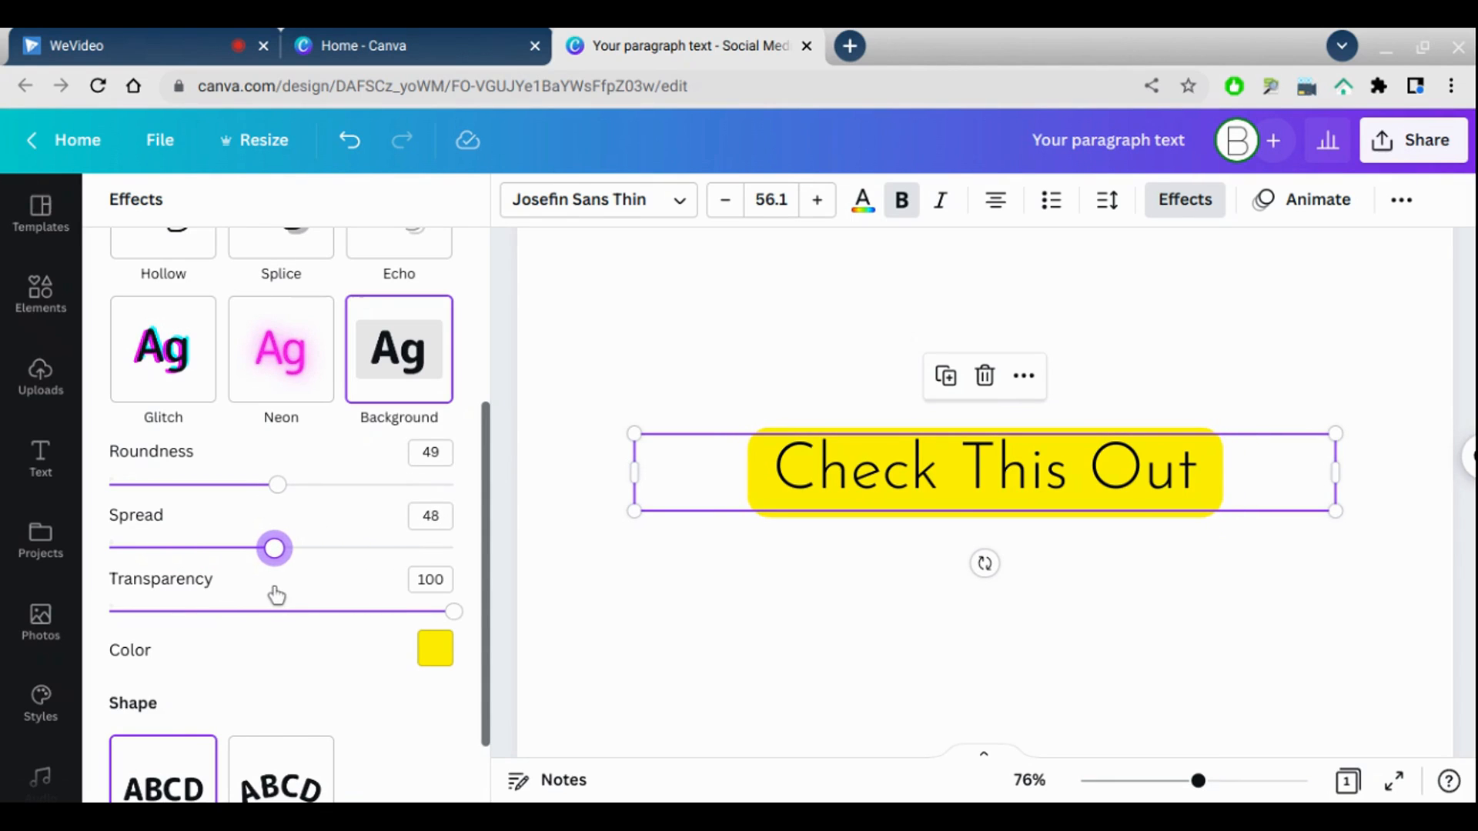
left_click_drag(454, 612, 406, 686)
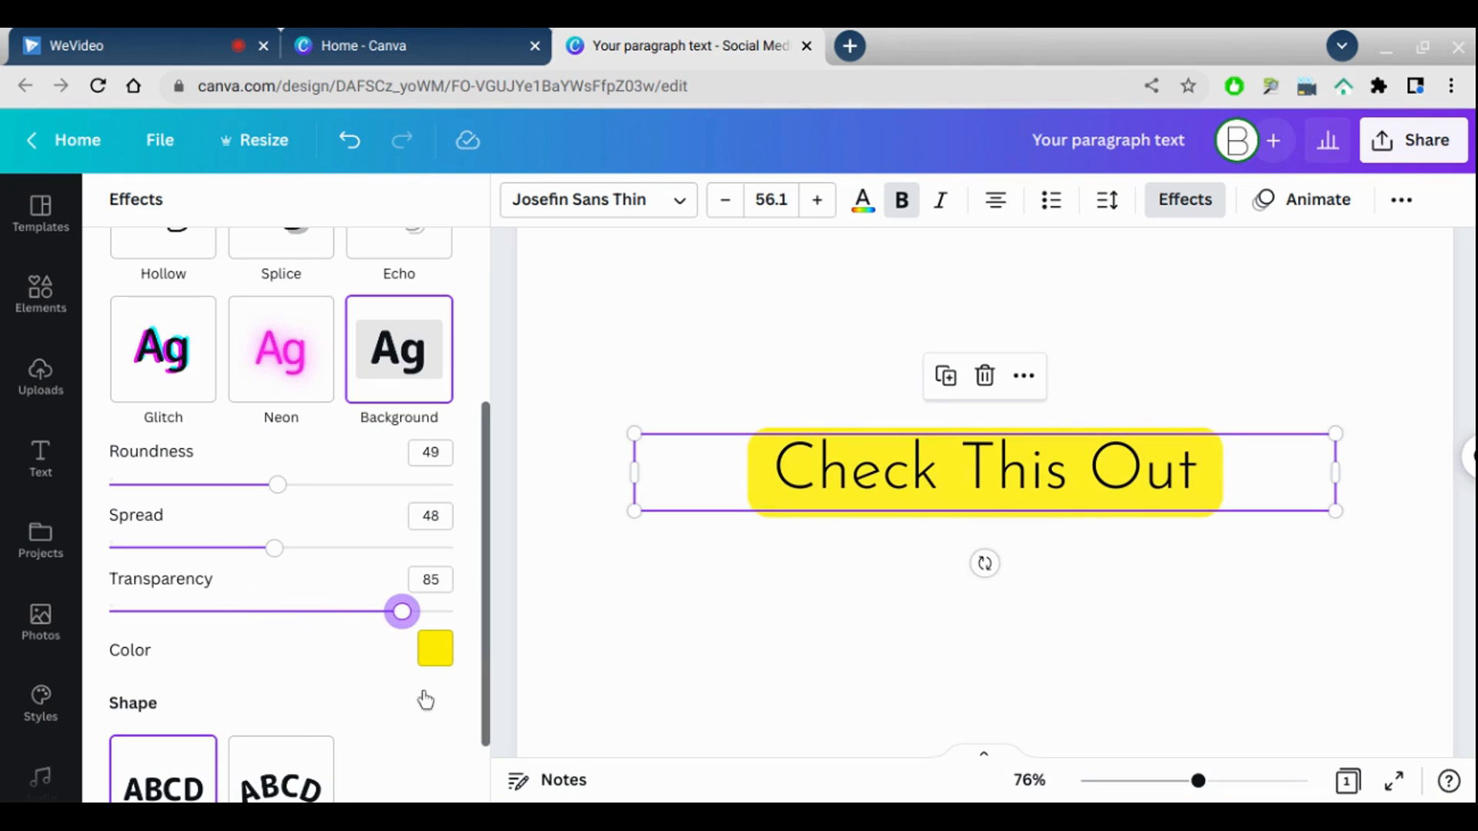
Step: Try pink for the text's background shape and settle on turquoise from the EMBODY colors
left_click(435, 648)
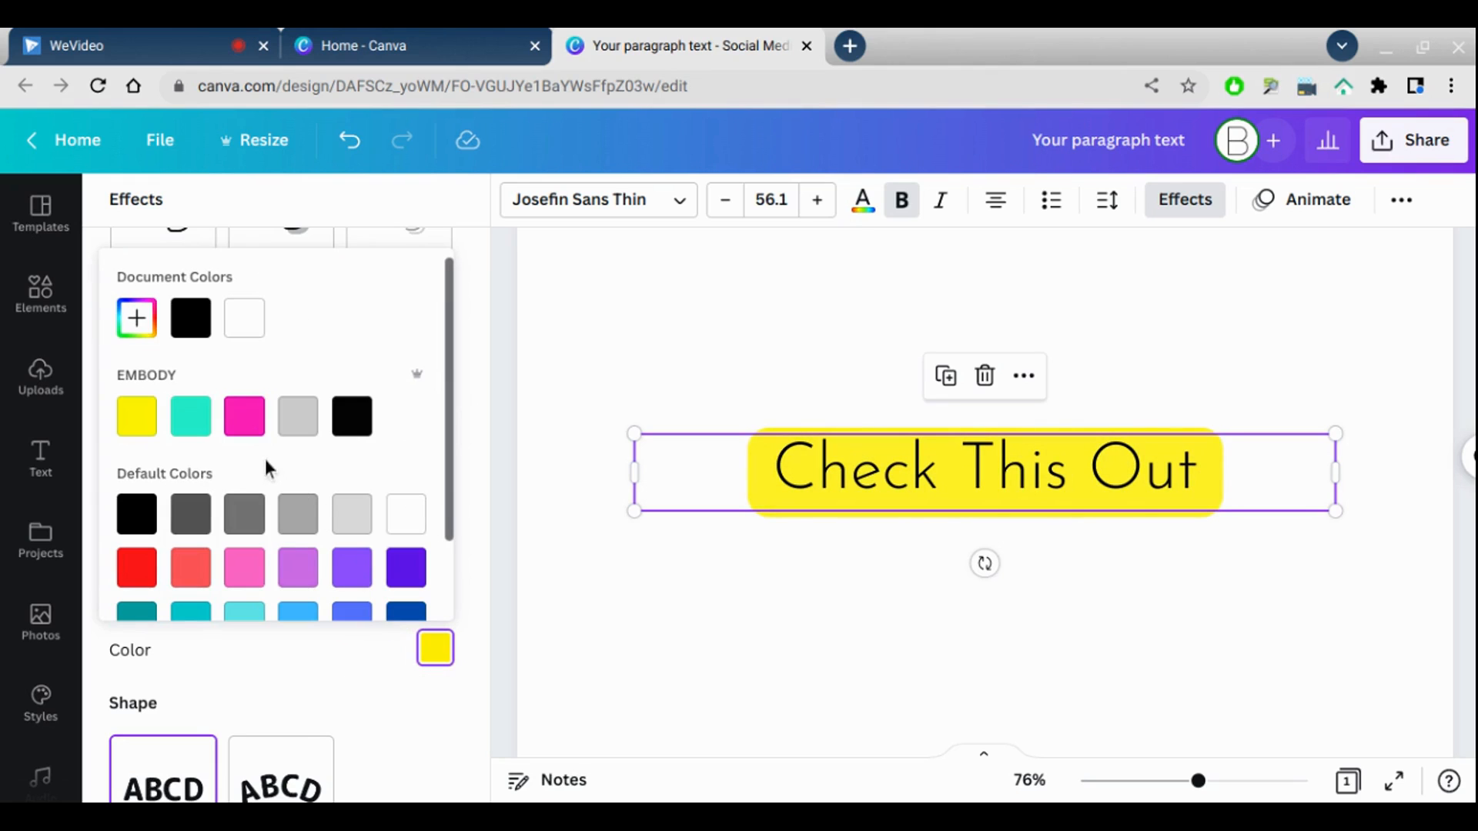
left_click(250, 427)
left_click(199, 431)
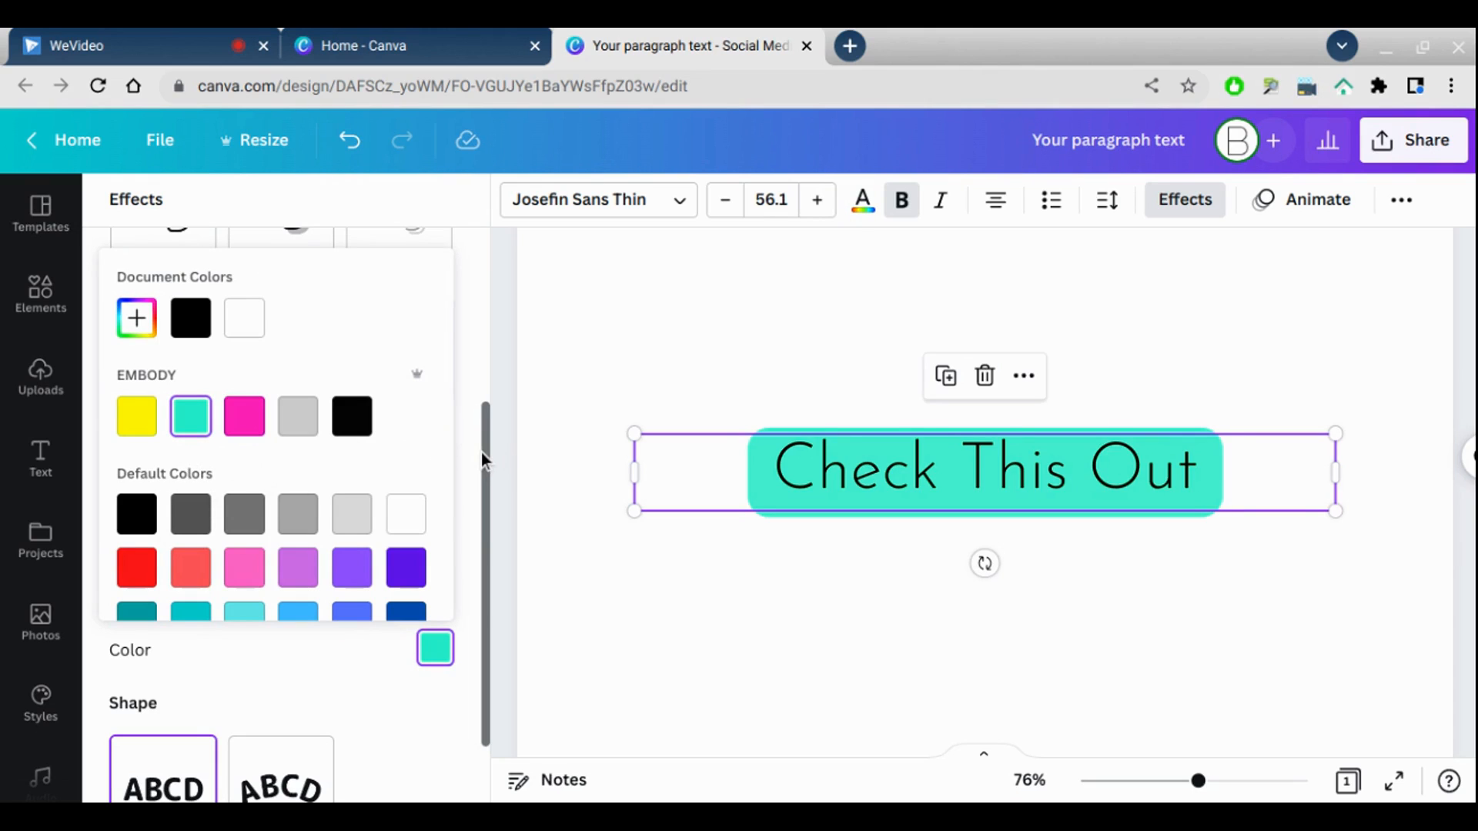
left_click(479, 429)
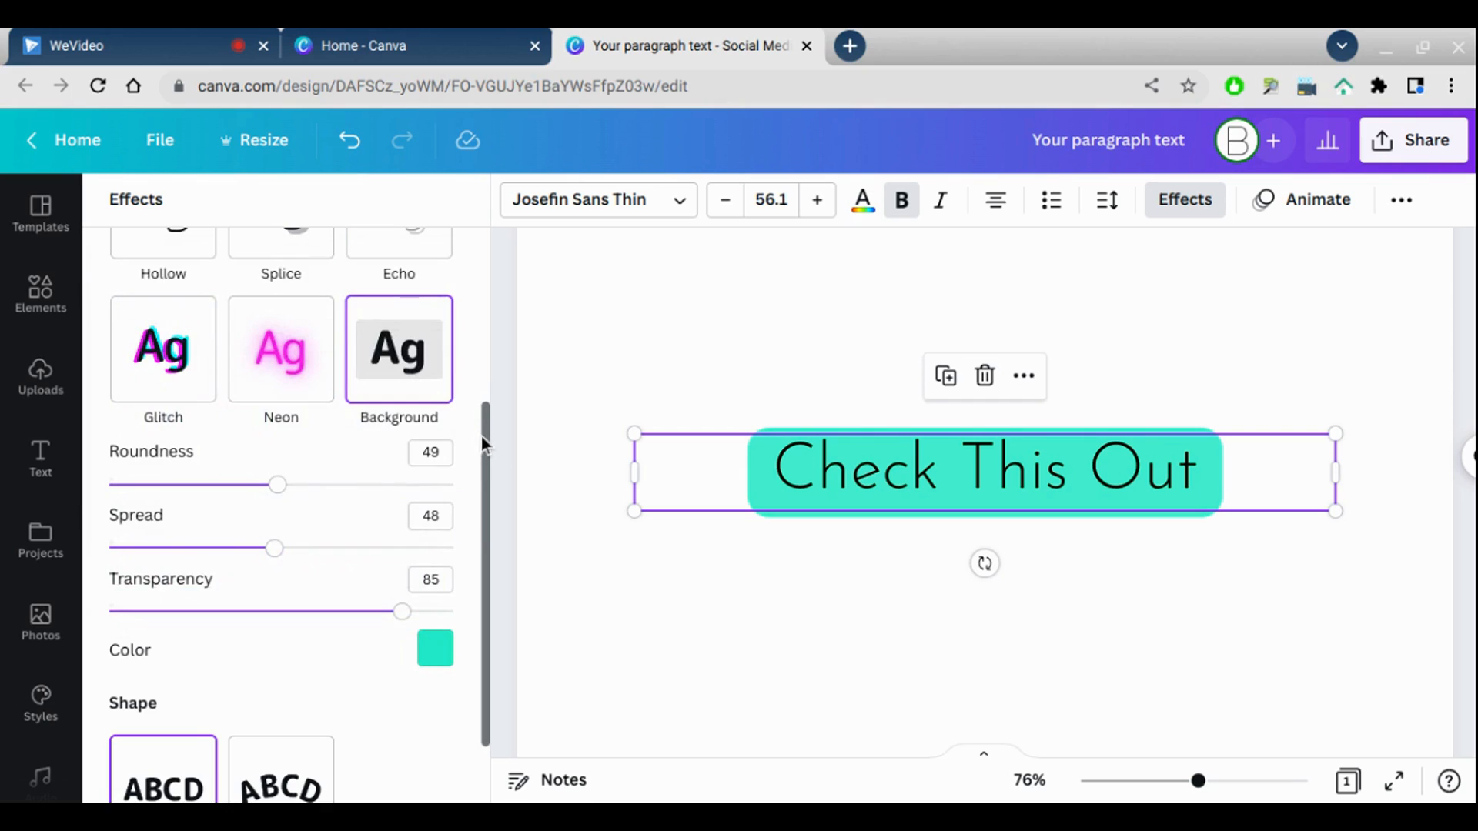
Step: Try the Lift effect on "Check This Out" and switch the text to the Shadow effect
left_click_drag(483, 443, 561, 313)
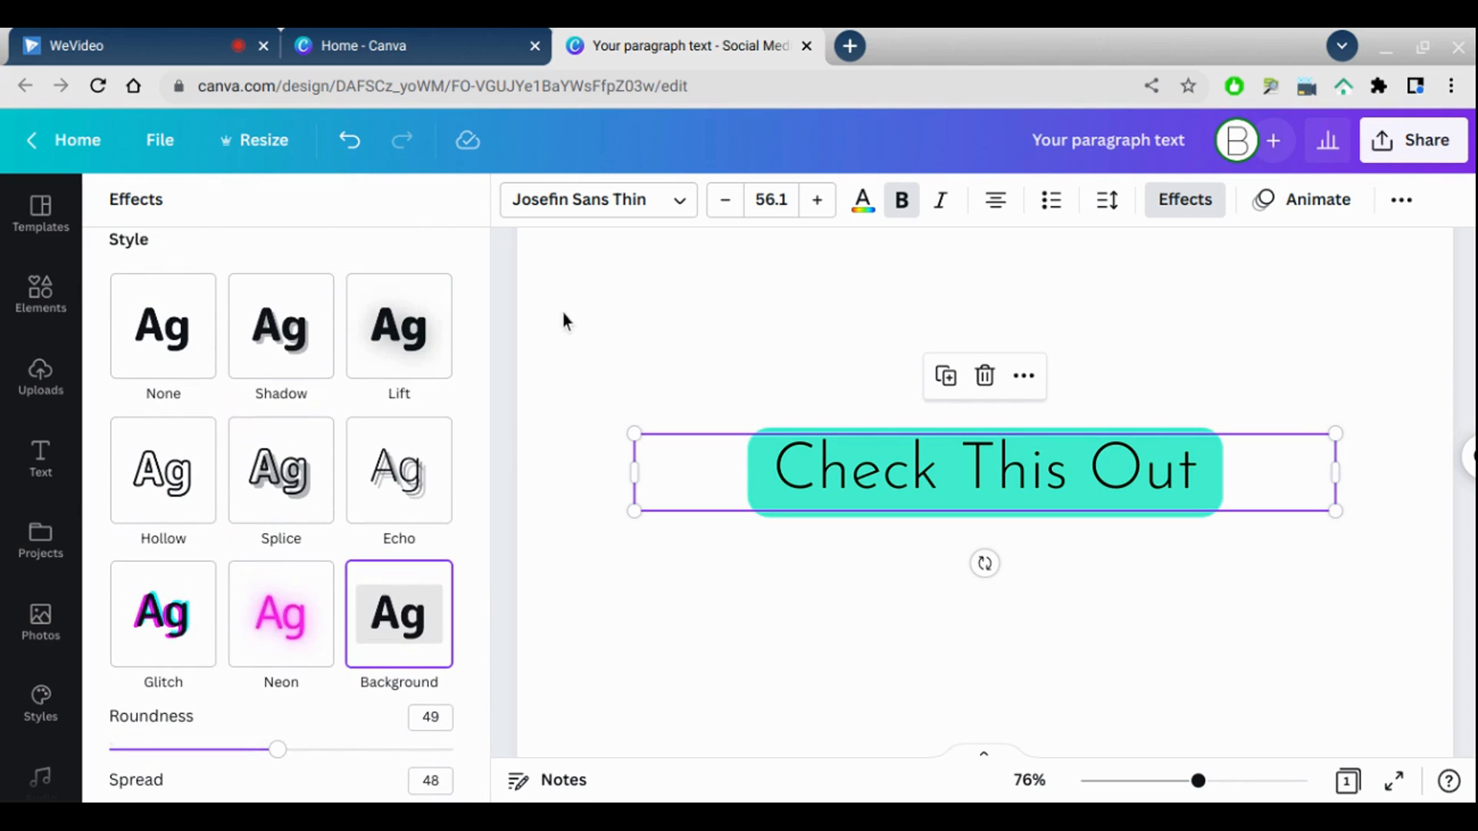
left_click(408, 377)
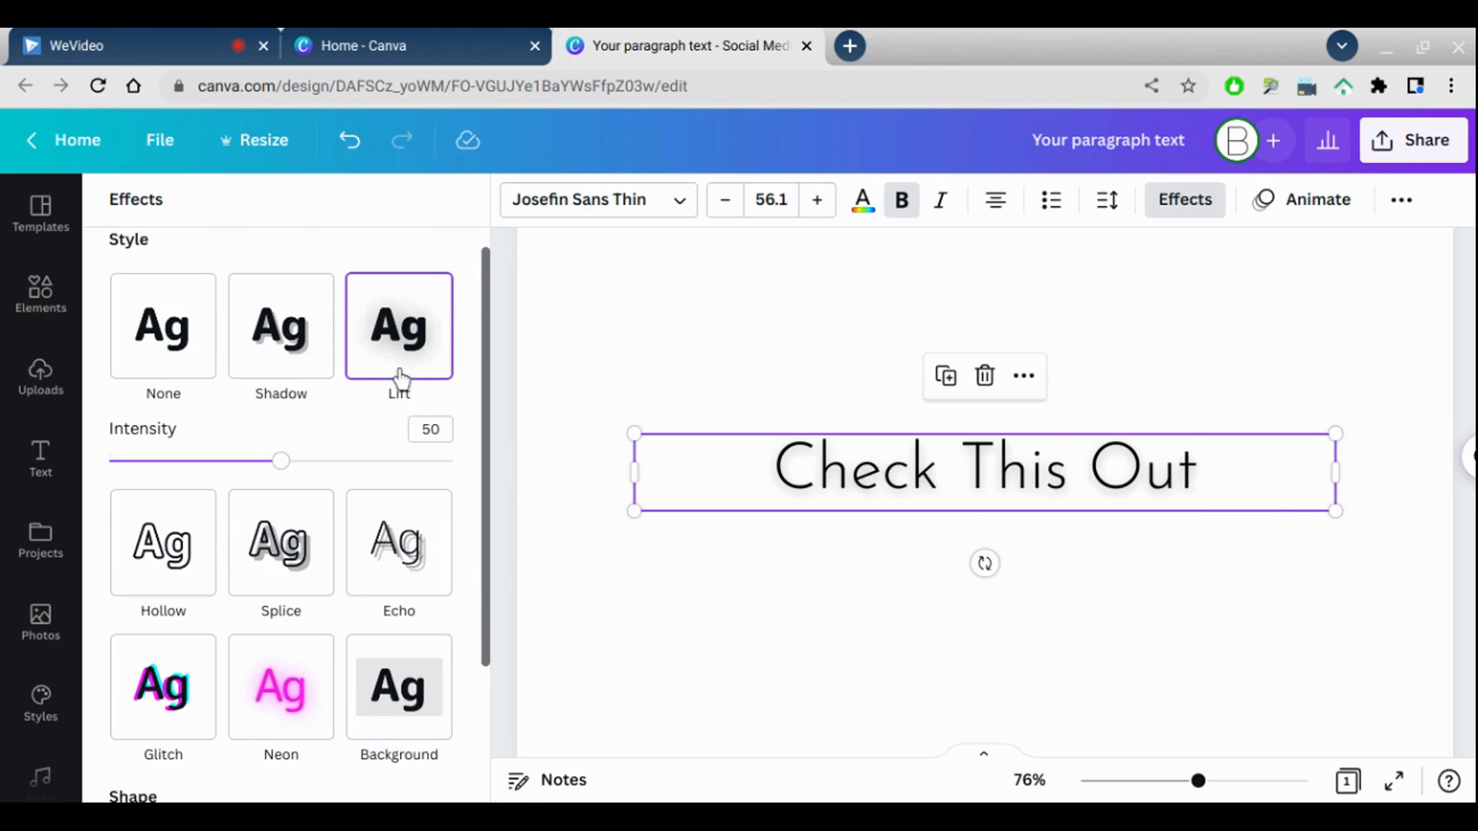
left_click(317, 367)
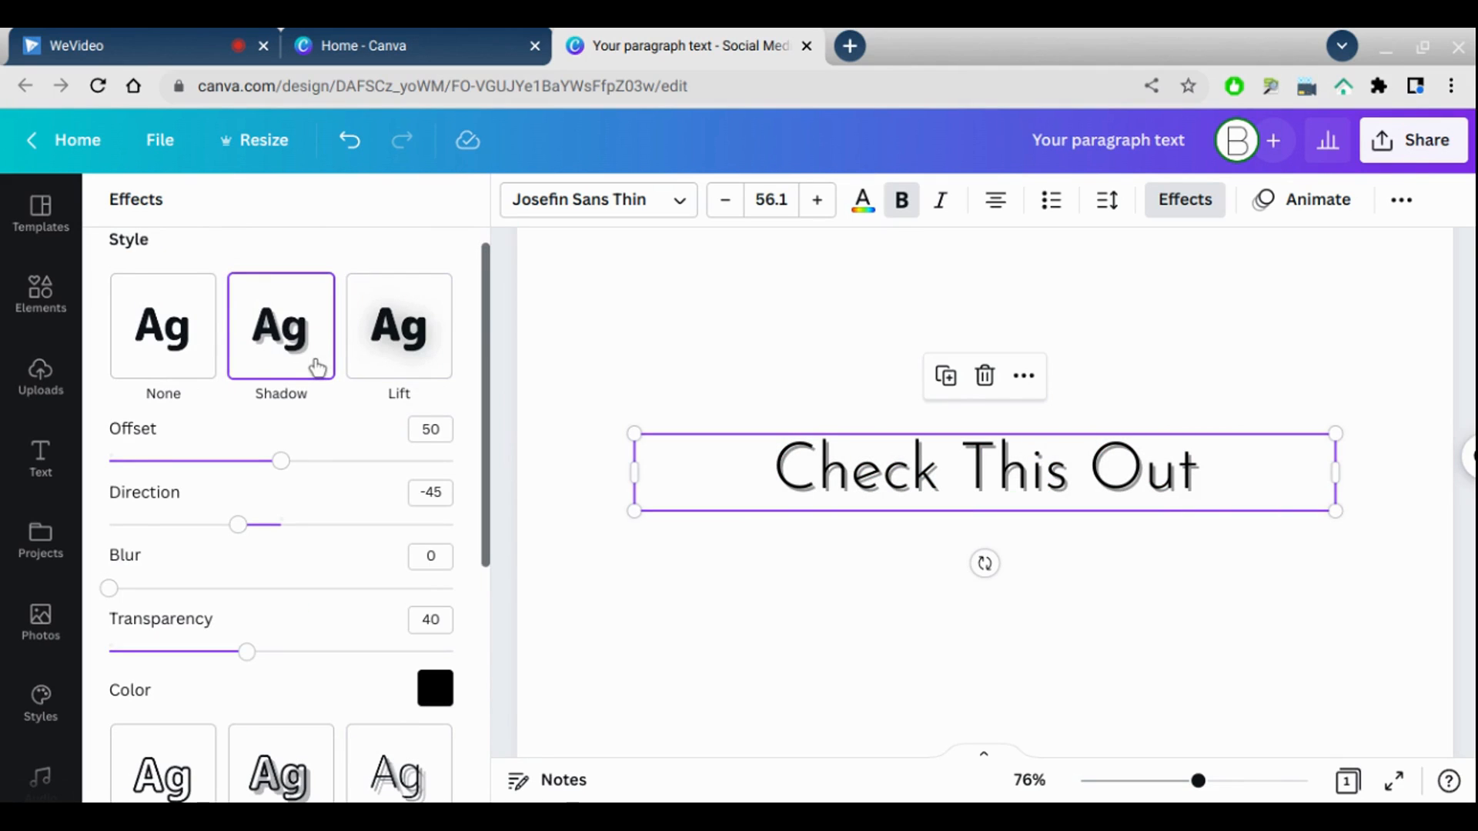
Step: Try the Curve shape on the "Check This Out" text with a curve value of 30, and set the shape back to None
left_click_drag(485, 339, 461, 650)
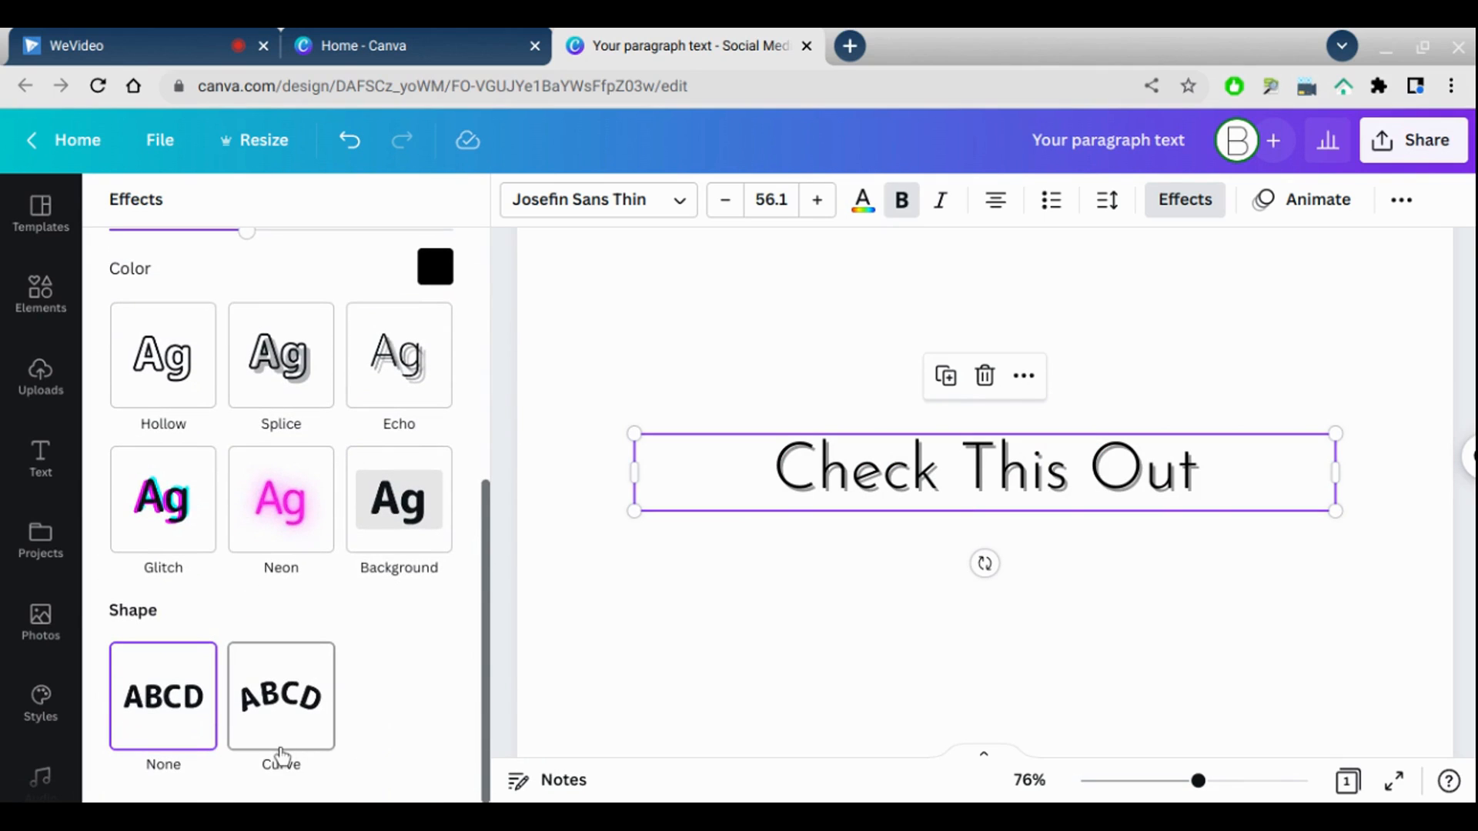
left_click(281, 758)
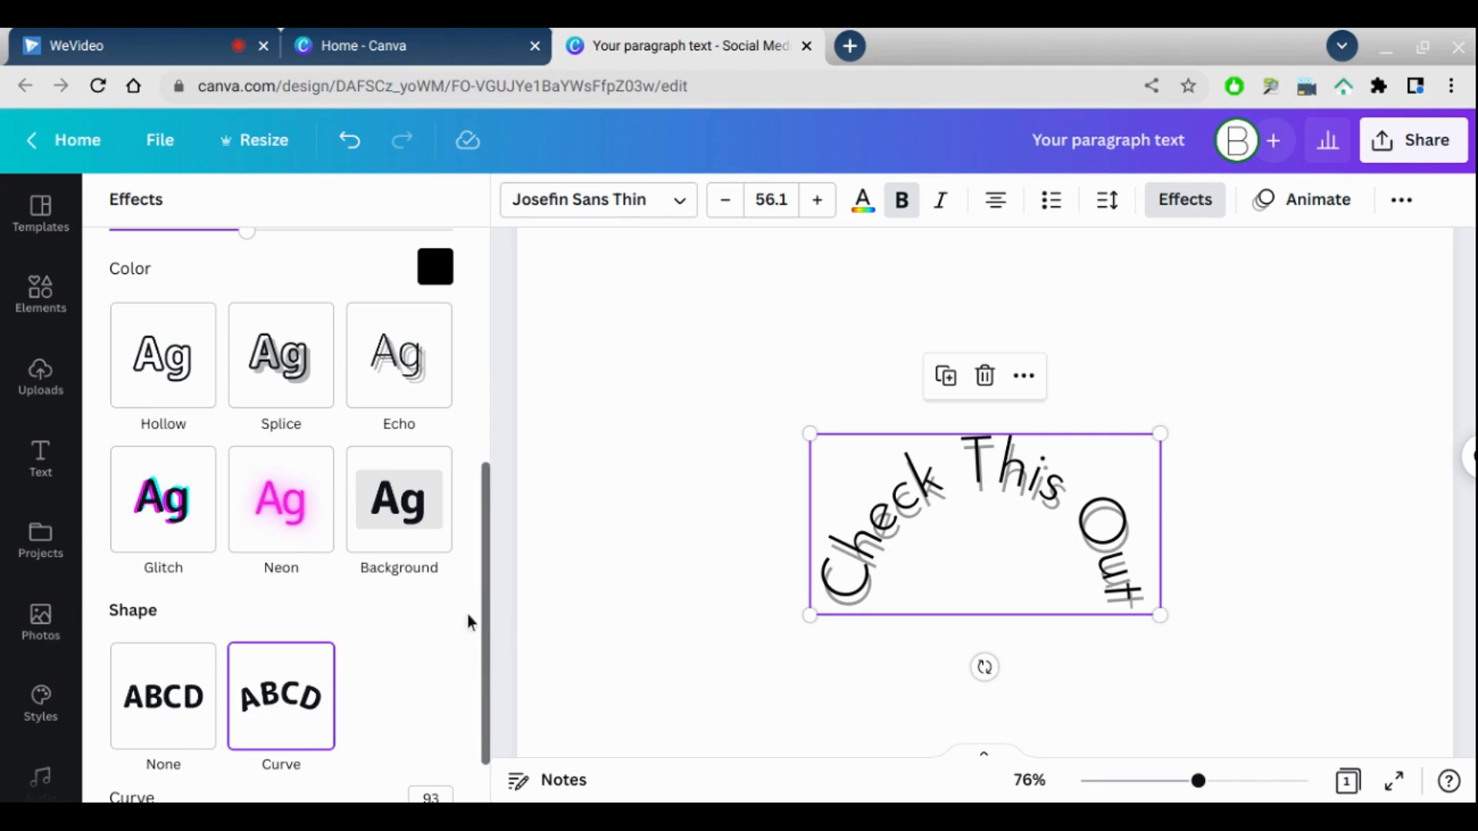
left_click(501, 612)
scroll(501, 613, "down", 2)
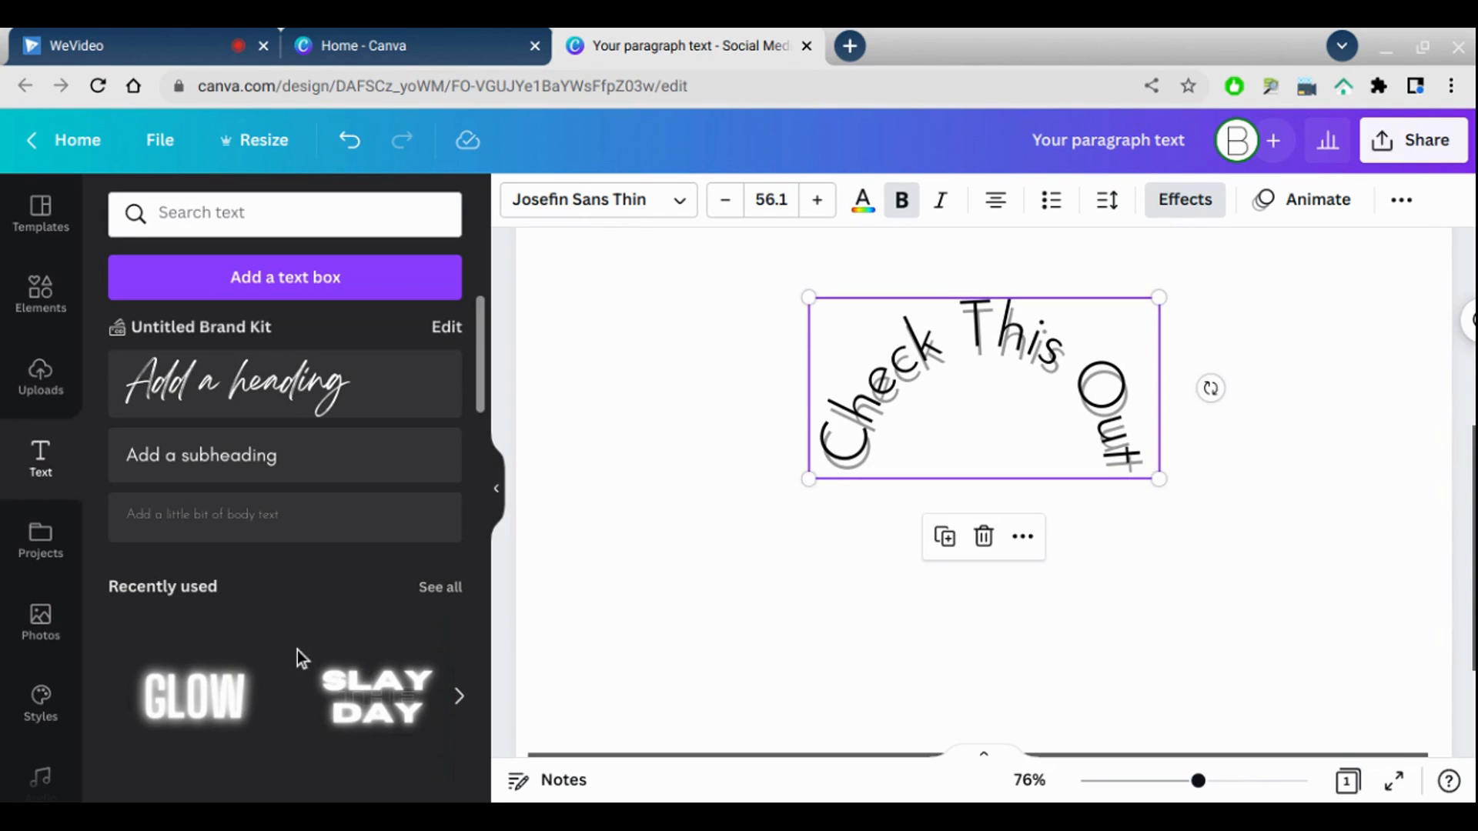
left_click(1185, 202)
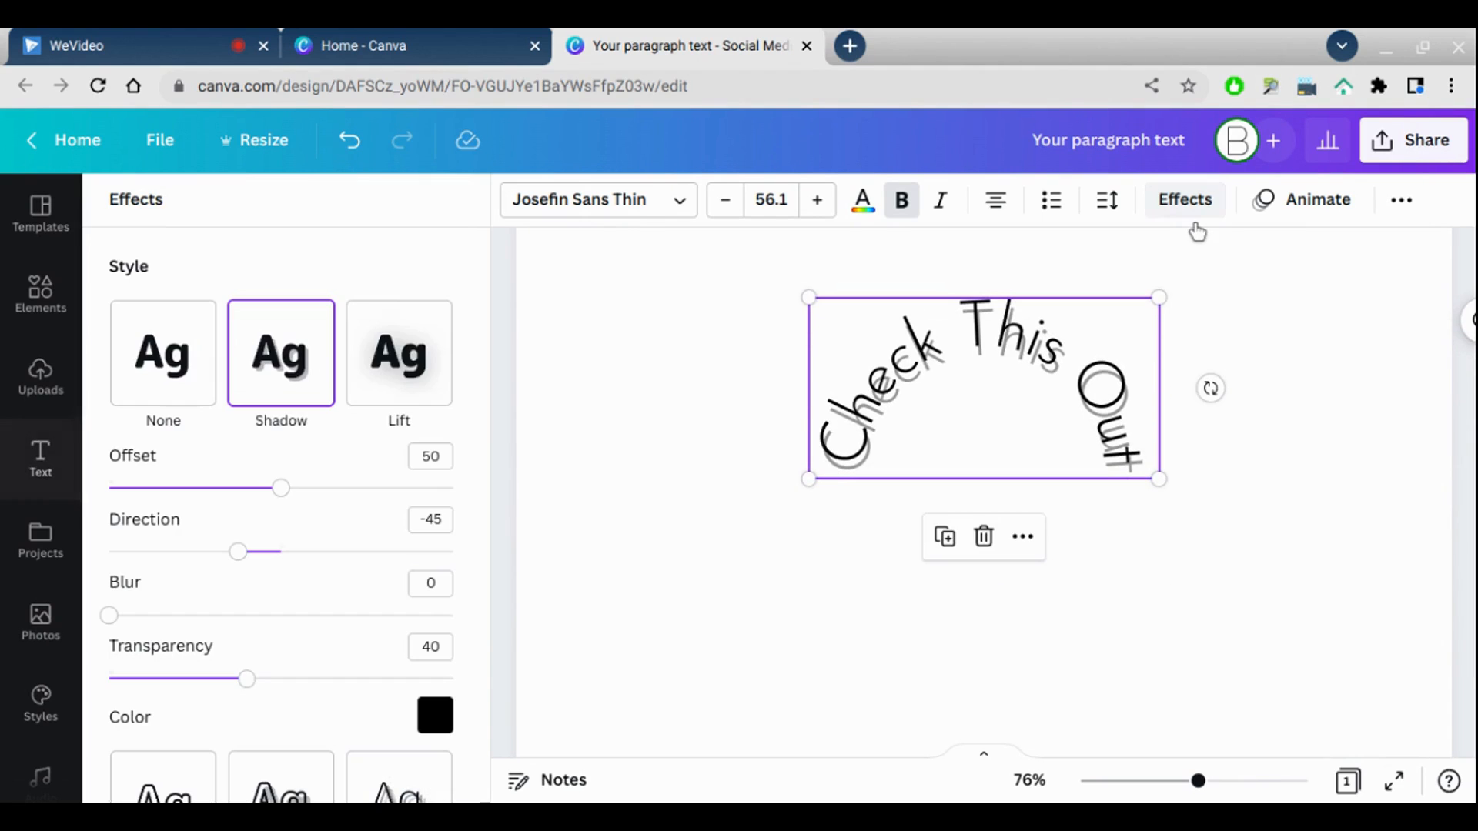
left_click_drag(486, 475, 333, 758)
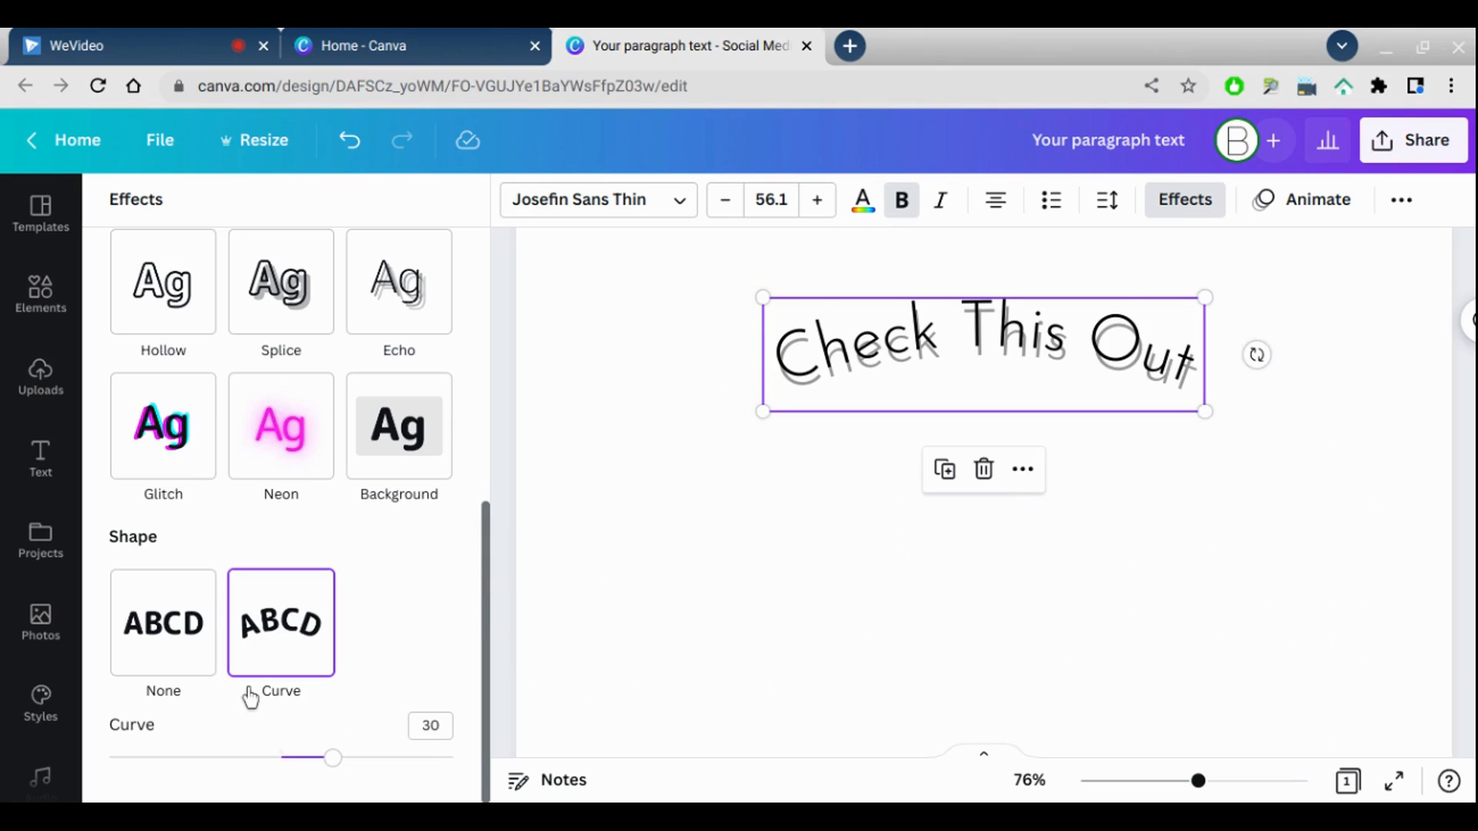
left_click(191, 670)
Step: Deselect the text and open the download settings from the design's sharing options
left_click_drag(491, 648, 615, 267)
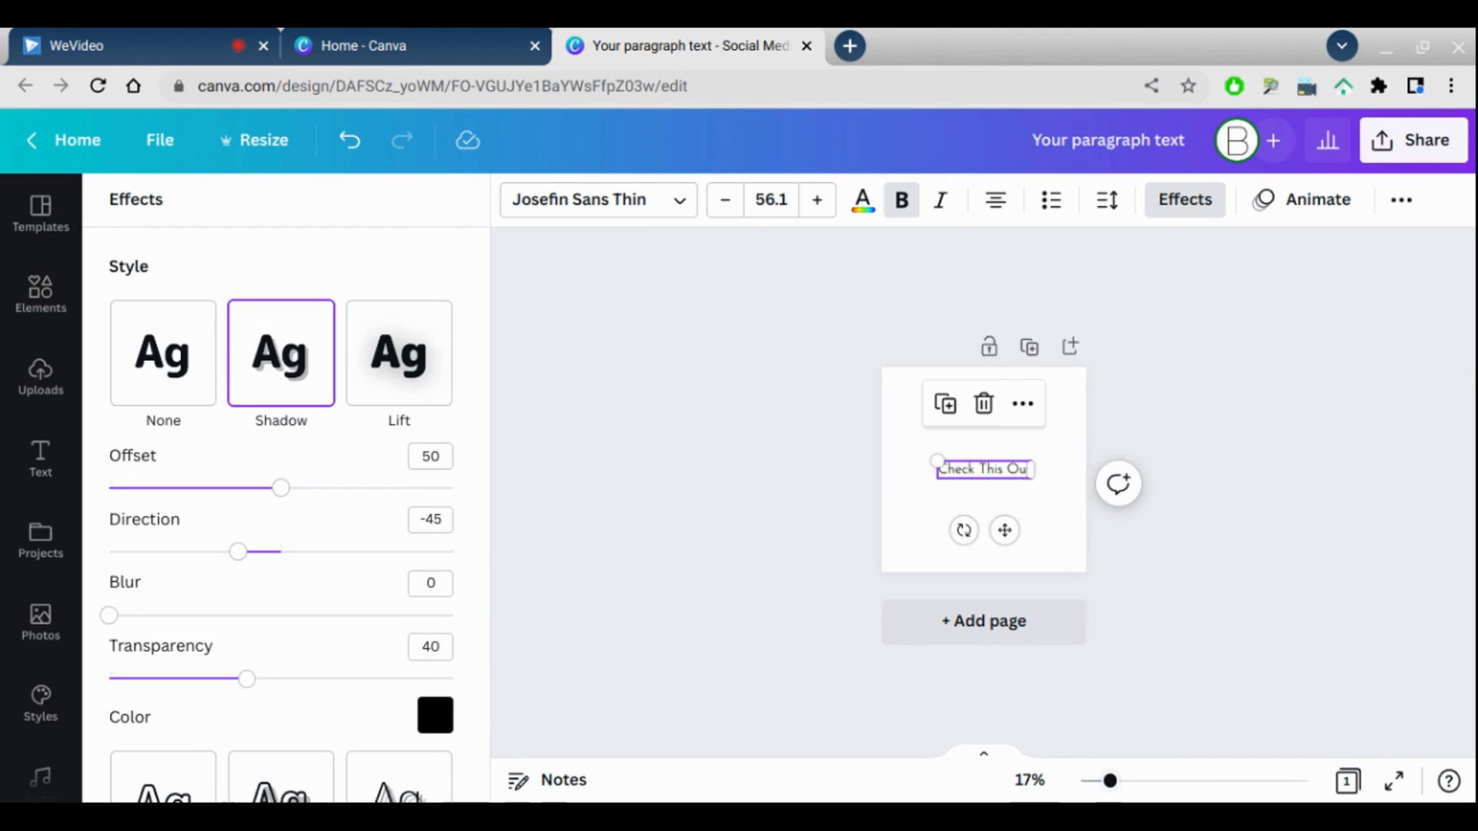
key("ctrl+plus")
left_click(1214, 679)
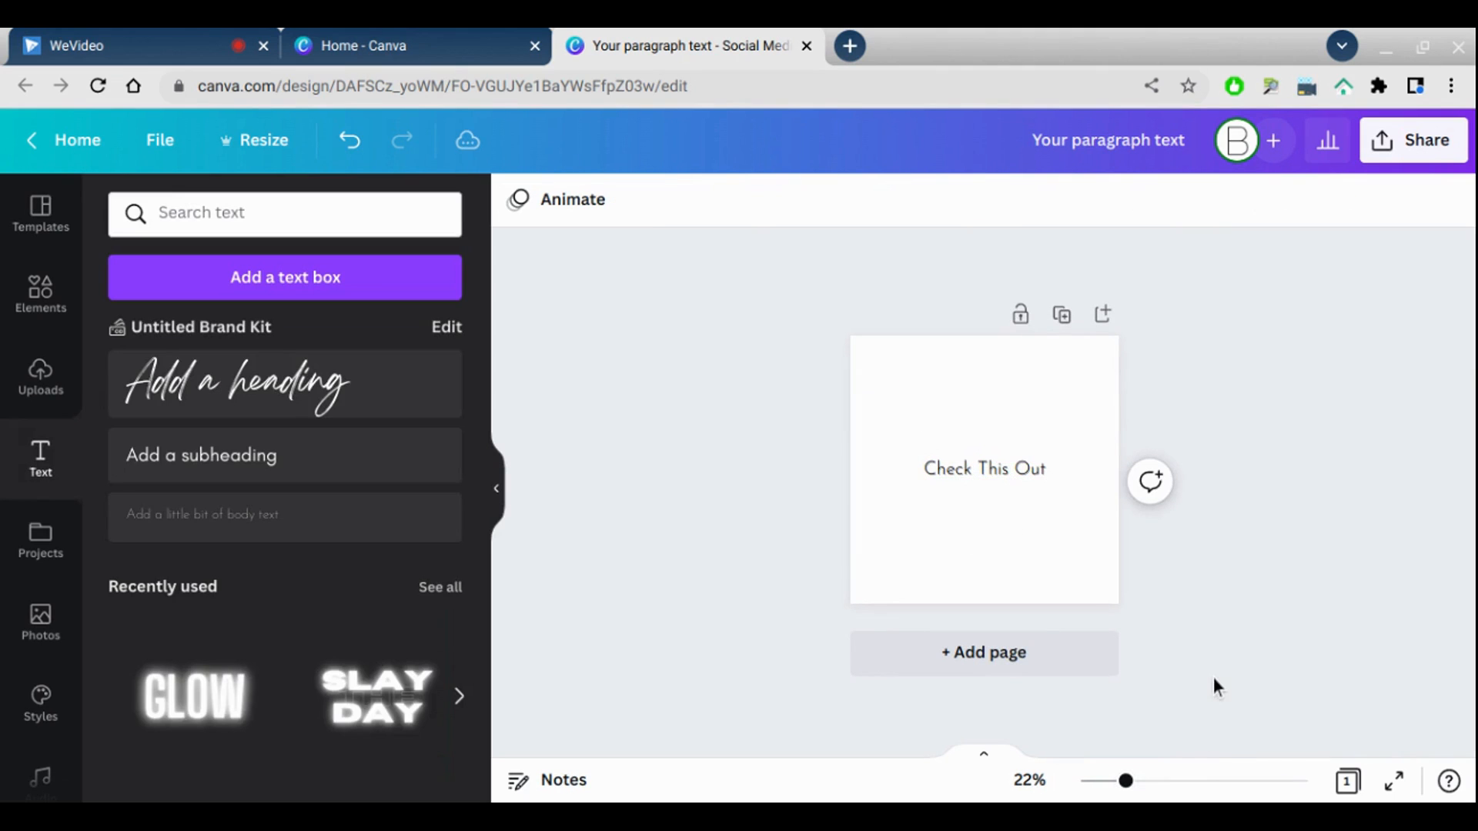
left_click(1408, 146)
left_click_drag(1465, 226, 1445, 455)
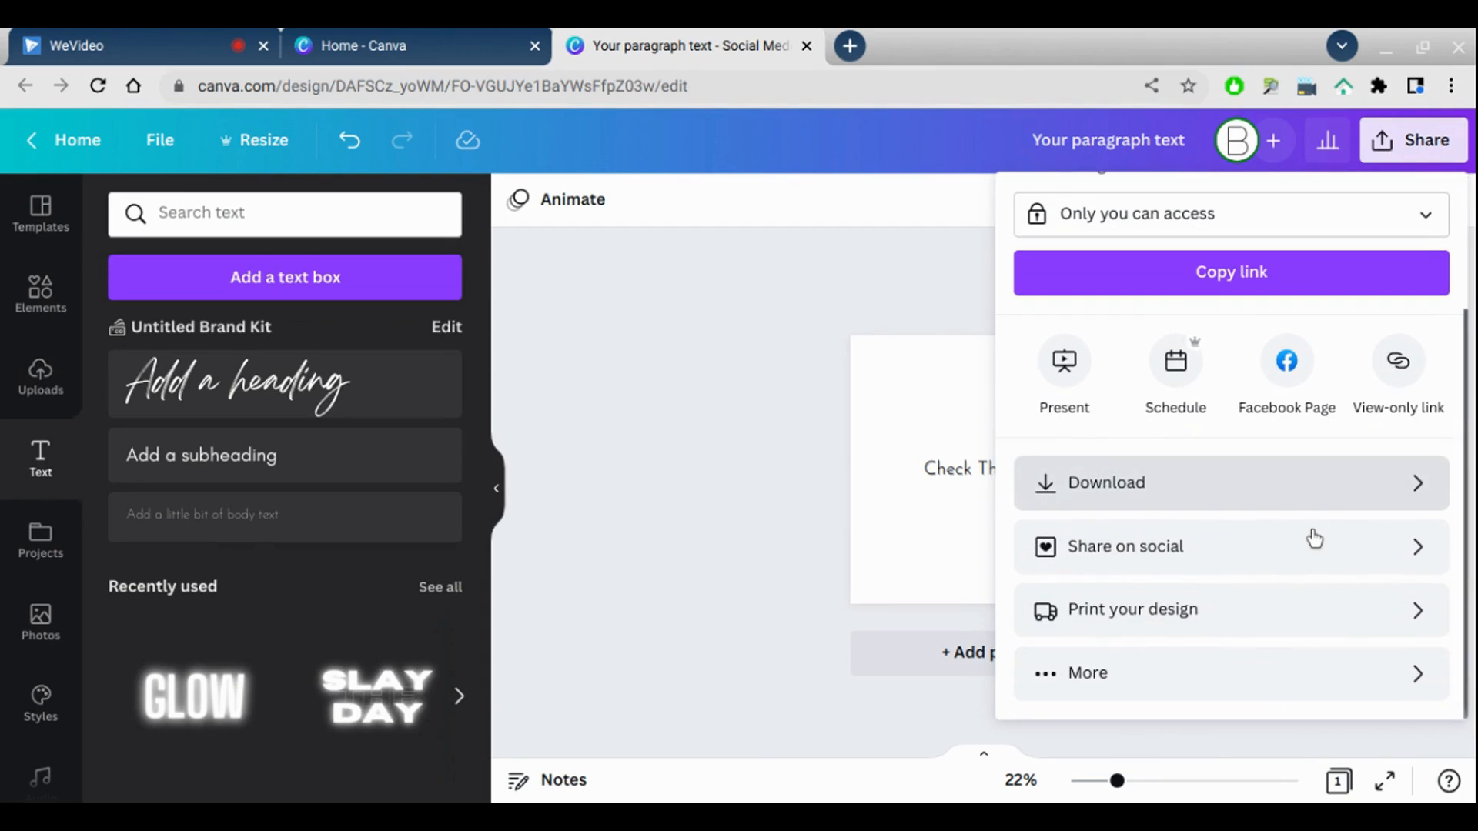
left_click(1313, 505)
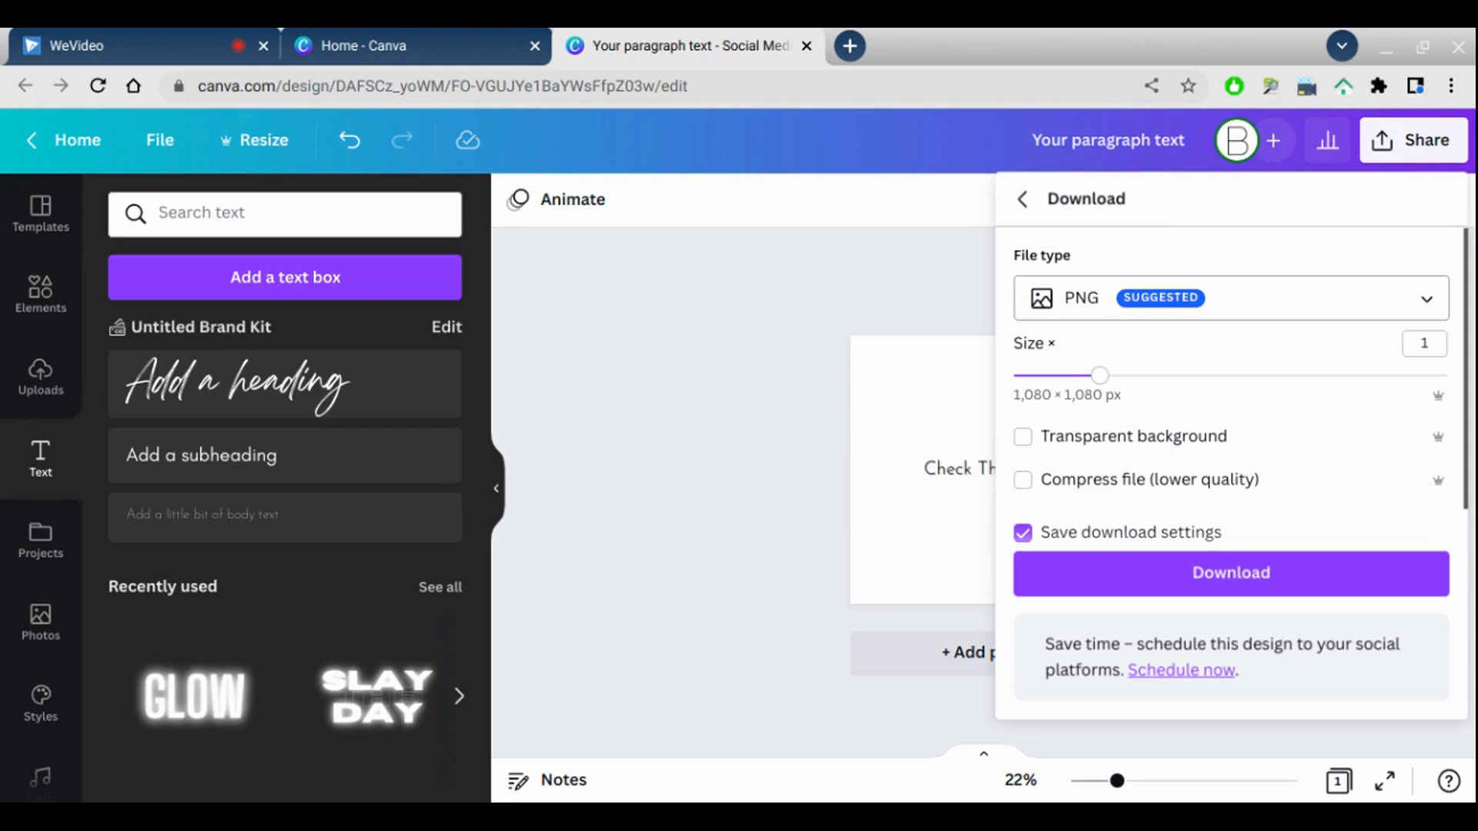
Step: Review the available download file types, keep PNG selected and look over the remaining download settings
left_click(1227, 316)
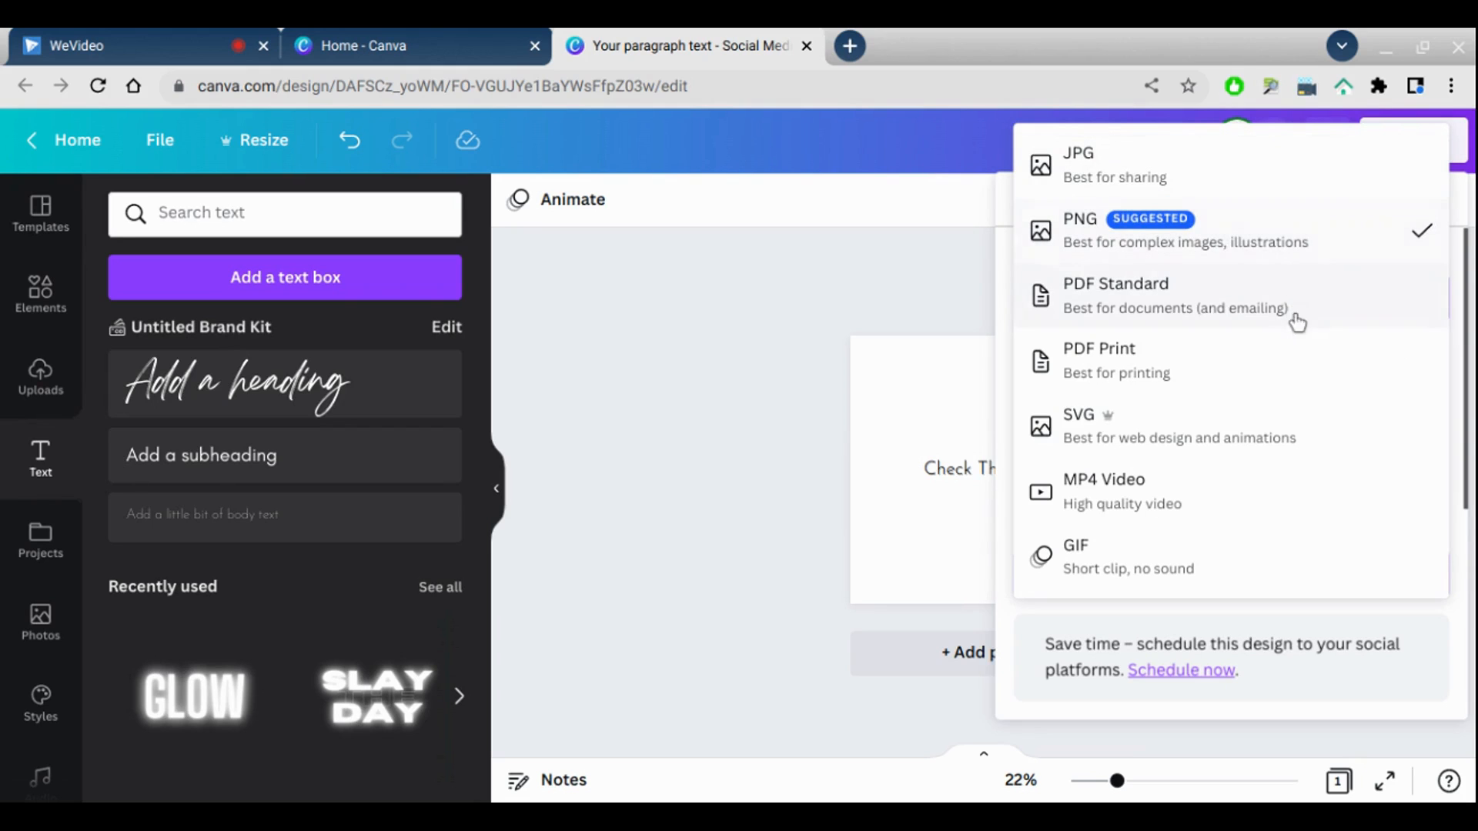
left_click(1269, 247)
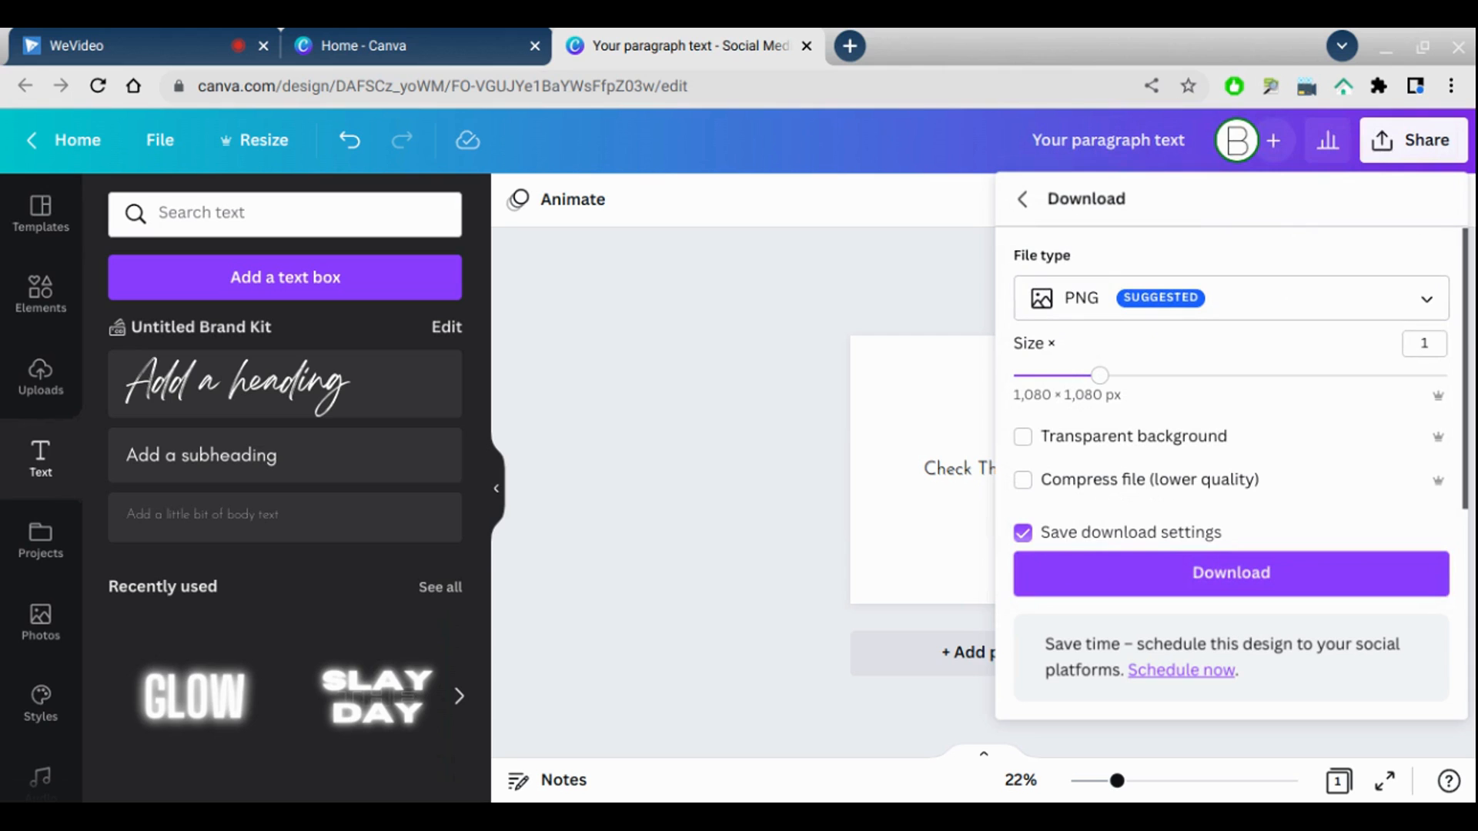
left_click_drag(1466, 337, 1464, 408)
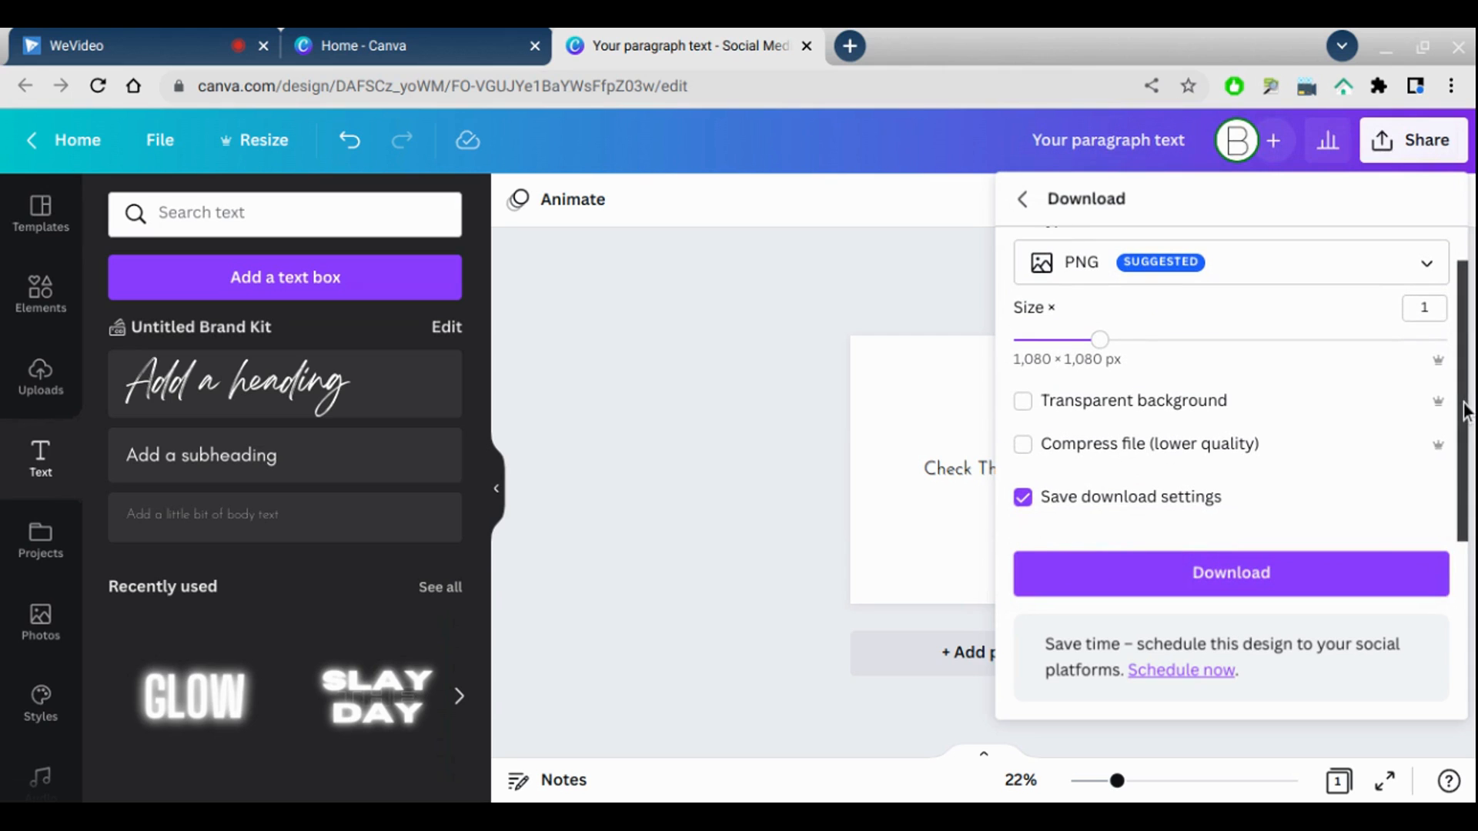